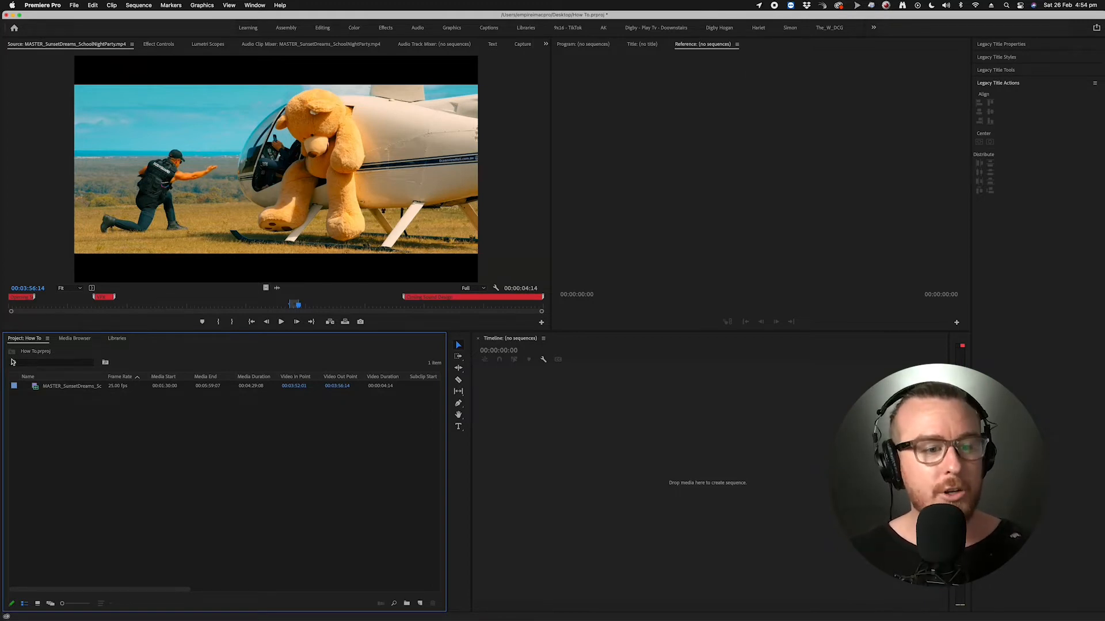
click(39, 388)
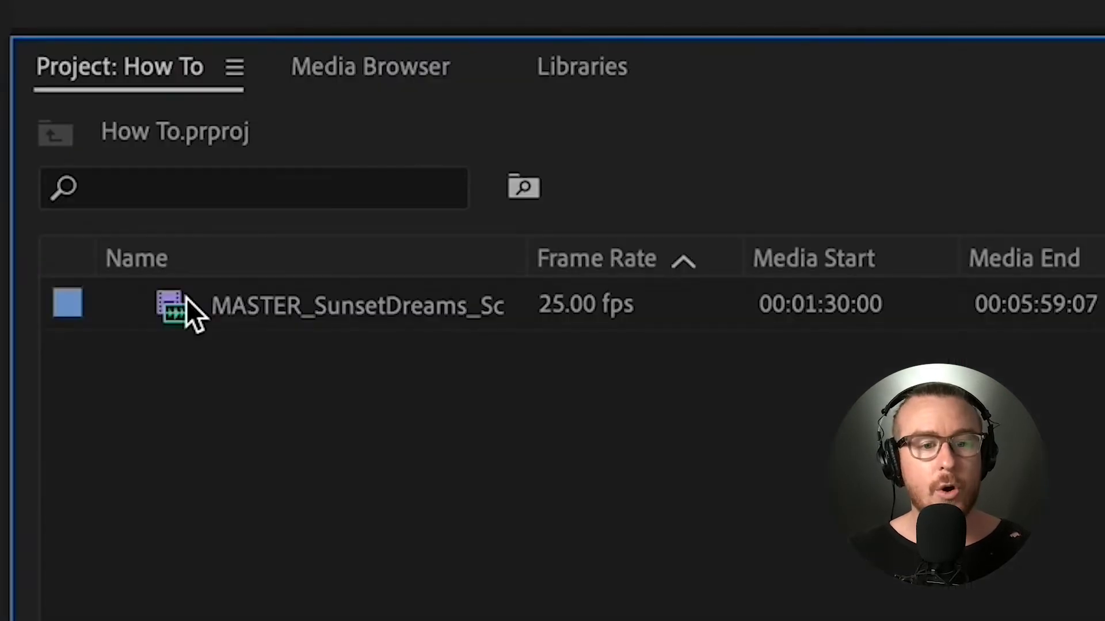
mouse_move(186, 299)
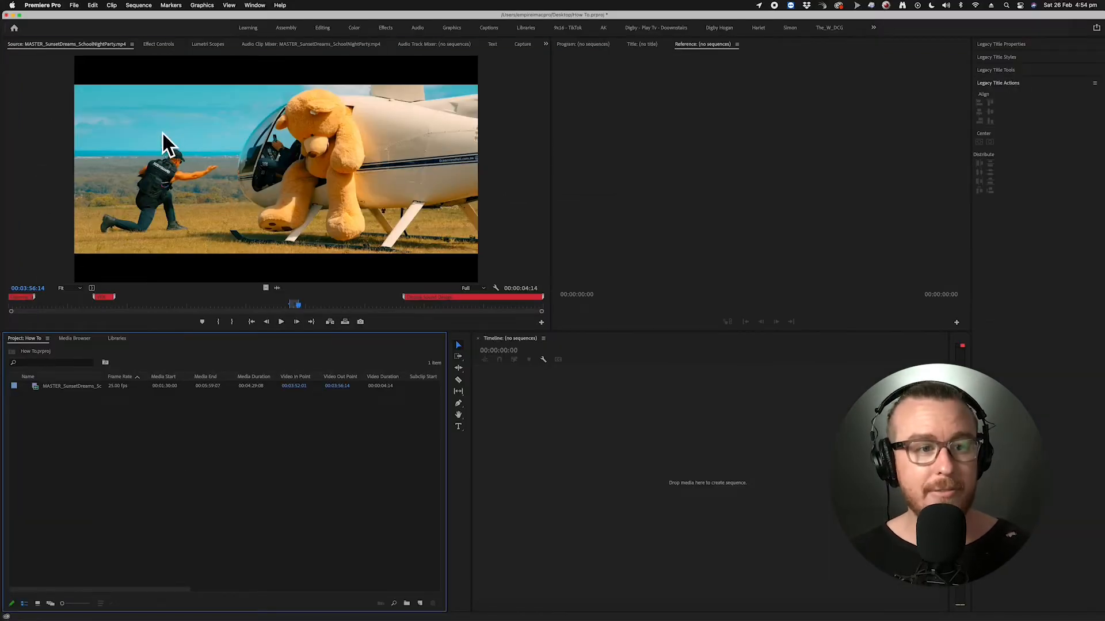
key(grave)
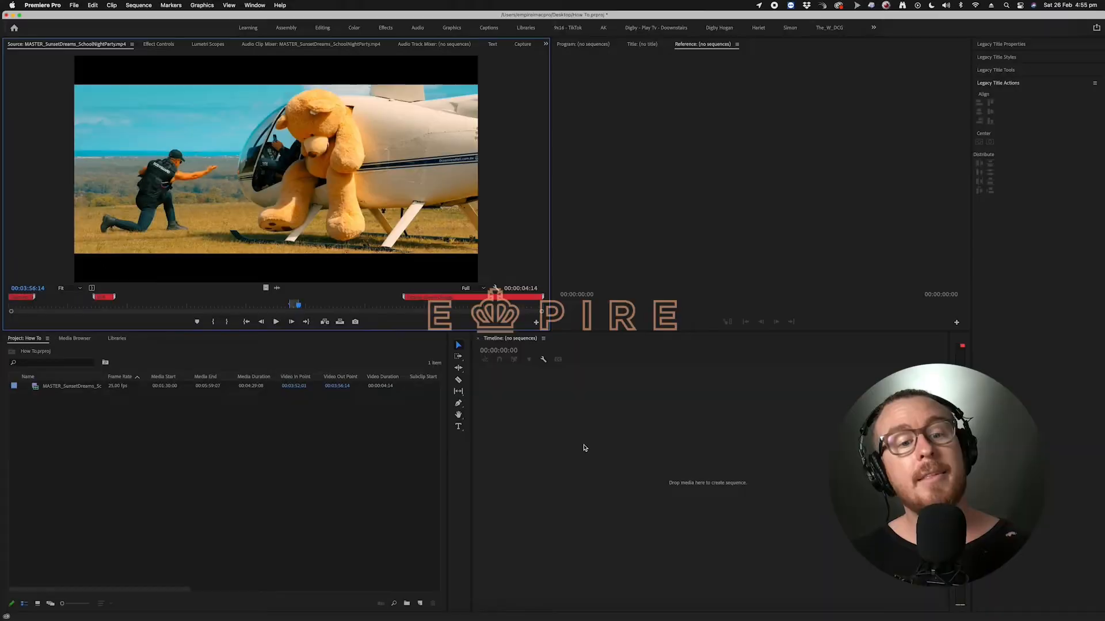
Create a new sequence from the MASTER_SunsetDreams_SchoolNightParty.mp4 clip in the project, matching the clip's settings.
click(161, 452)
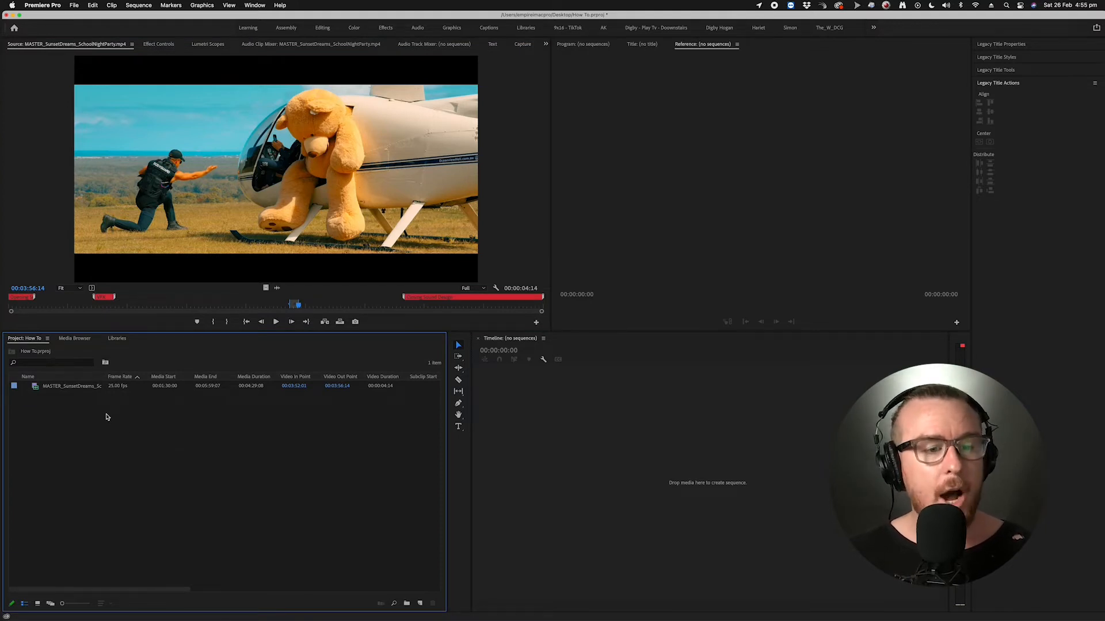
click(81, 387)
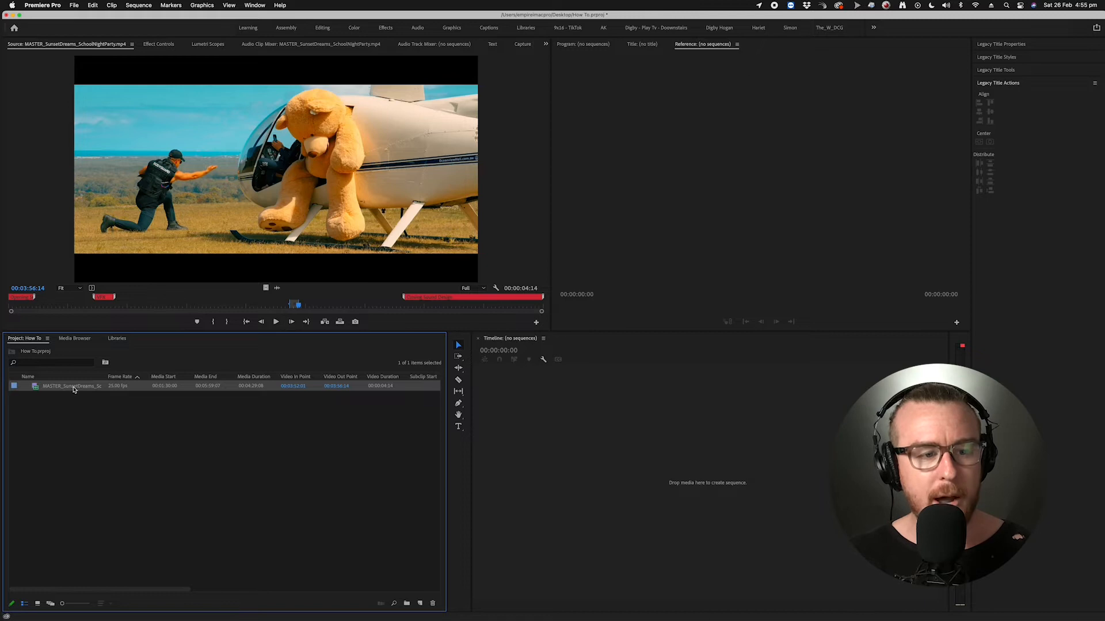
drag(72, 390, 407, 578)
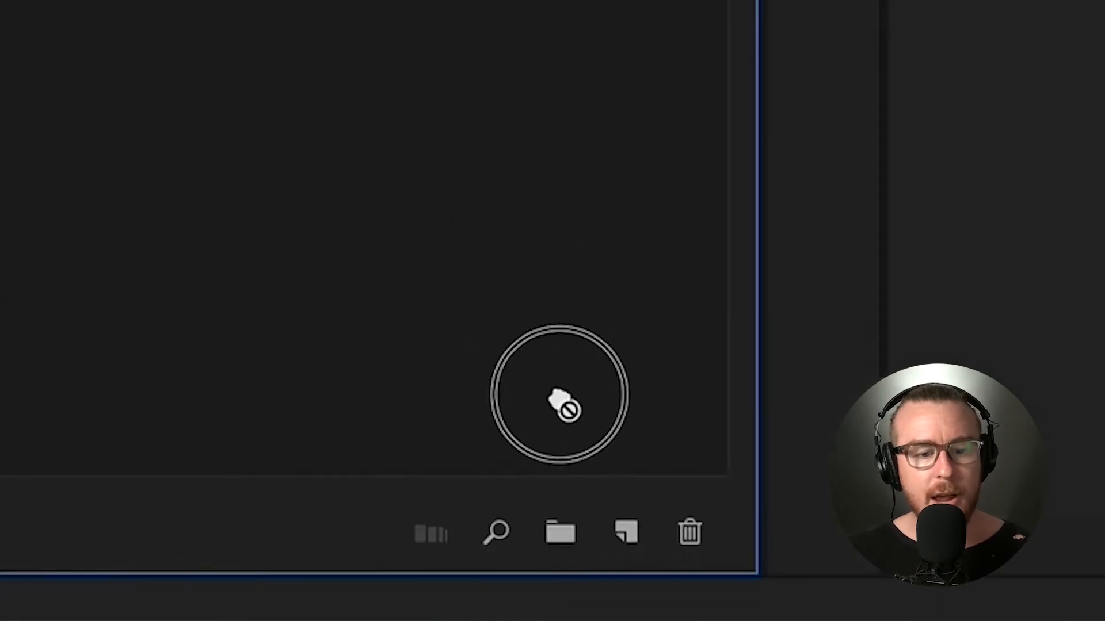
mouse_move(563, 406)
mouse_down()
mouse_move(621, 537)
mouse_move(633, 532)
mouse_up()
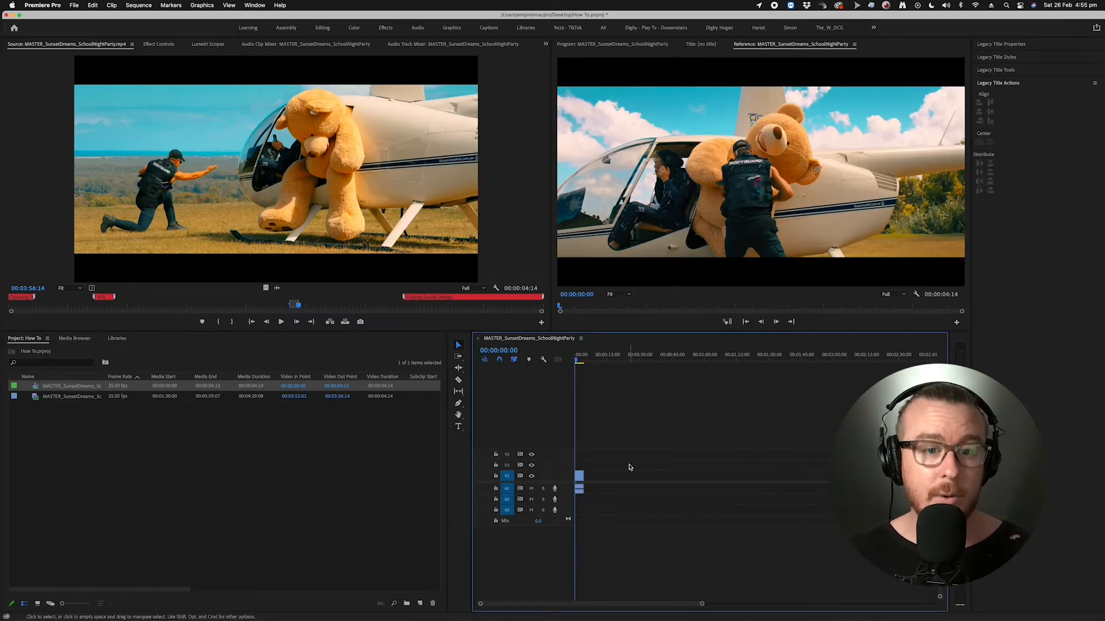
click(32, 385)
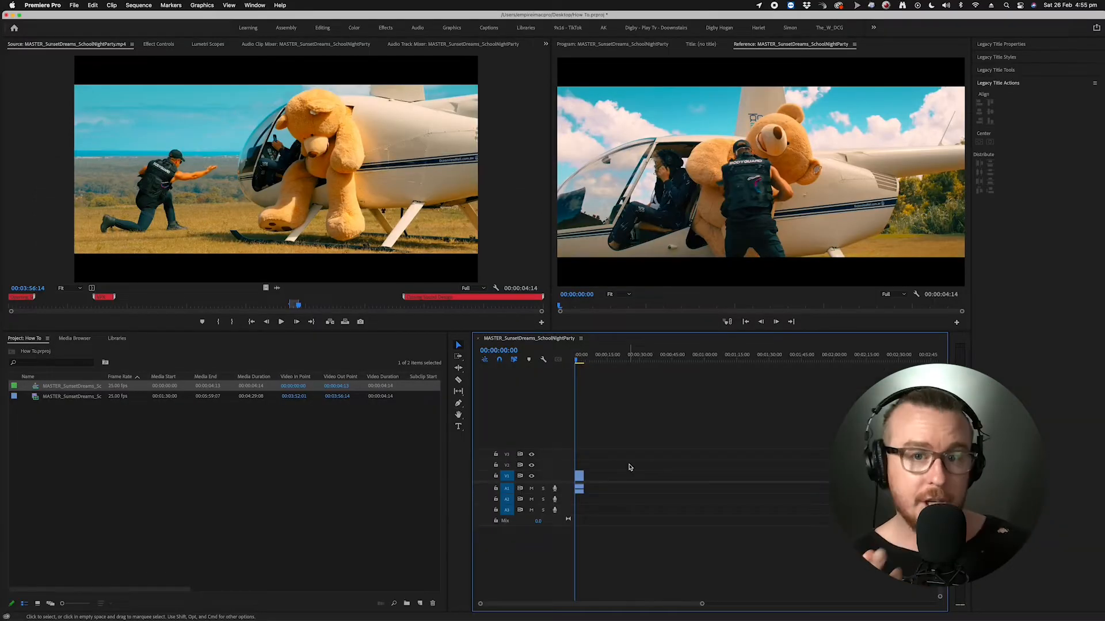
click(420, 603)
click(433, 516)
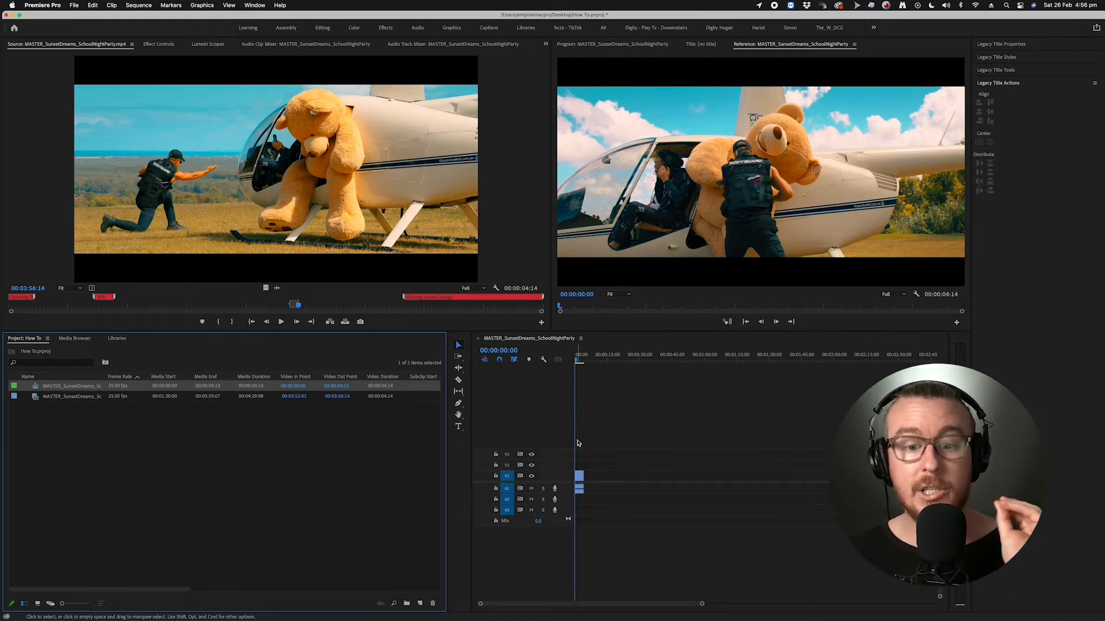
Mute audio track A1 and play the sequence from its beginning.
drag(581, 358, 560, 359)
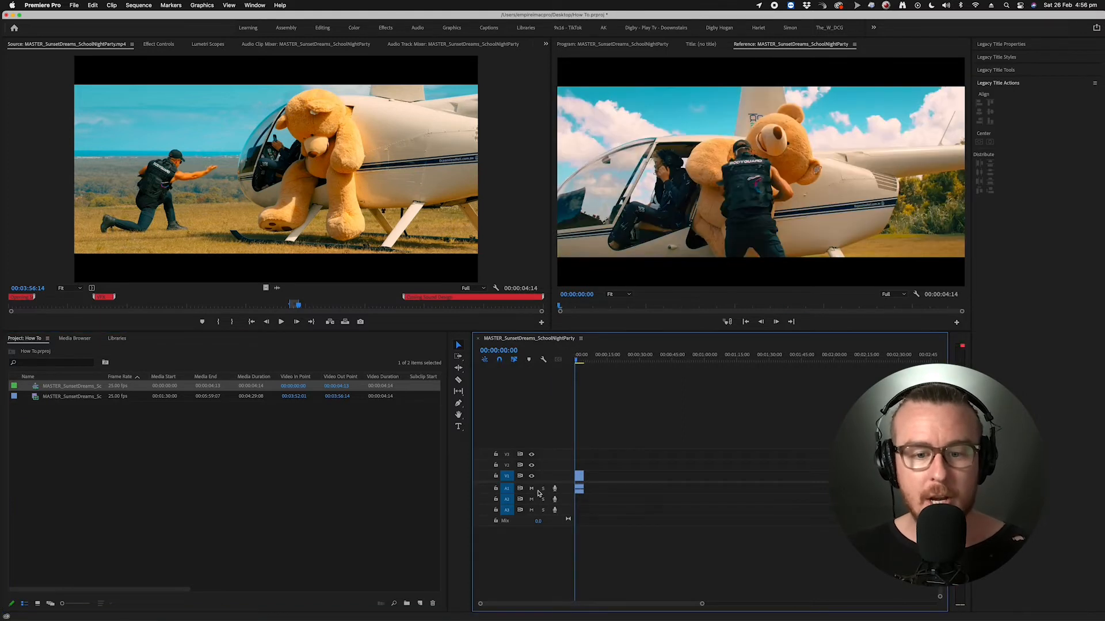
click(532, 488)
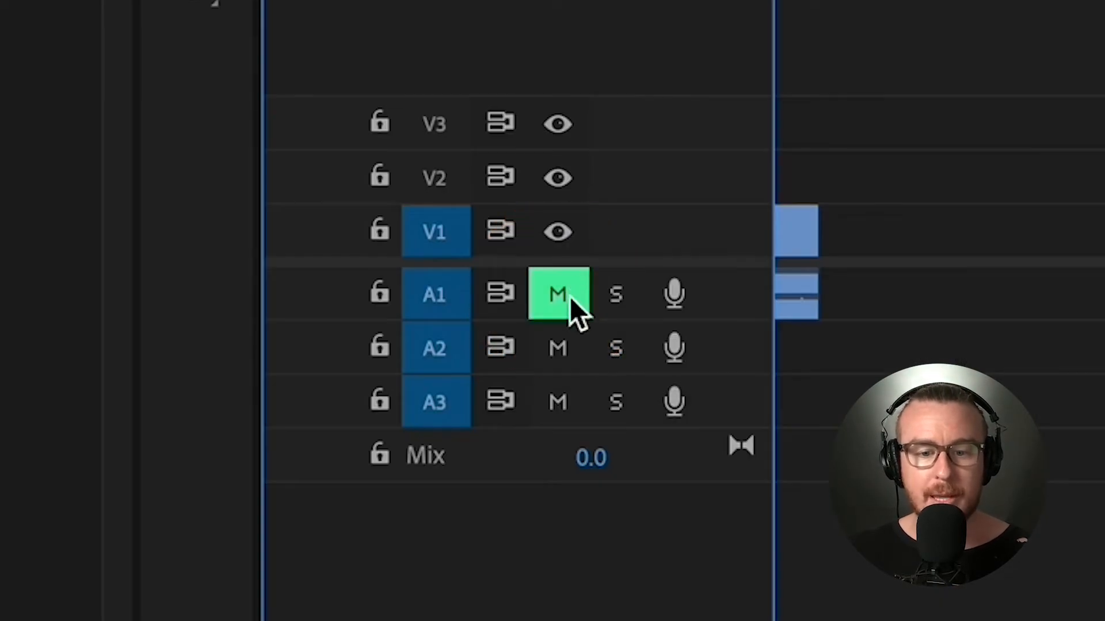
key(space)
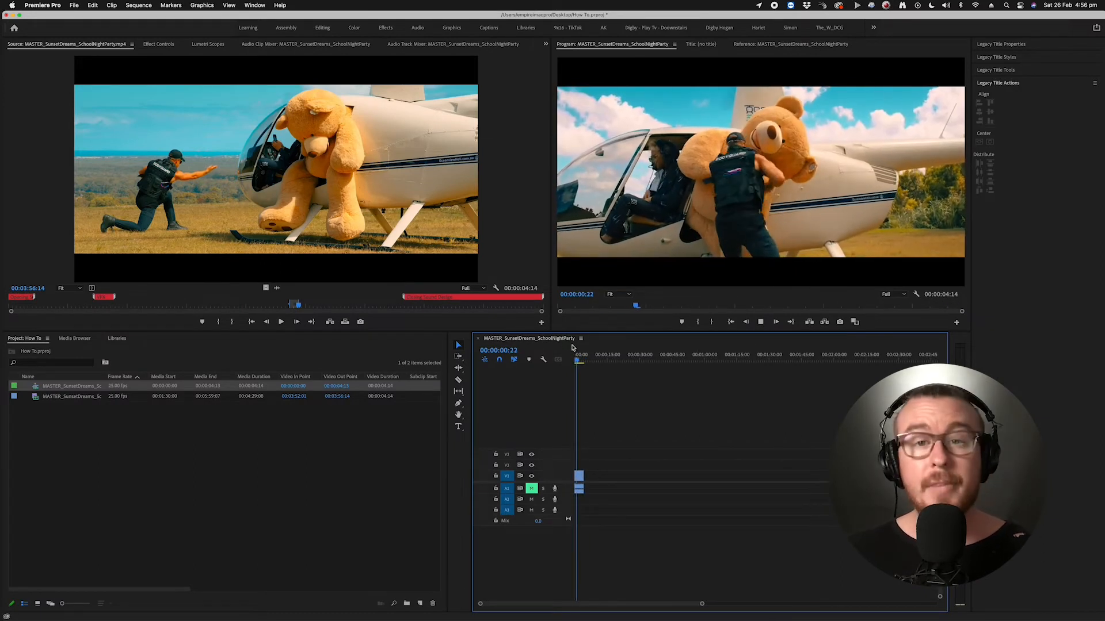
Park the playhead at 00:00:03:00, select the clip on V1 and display its effect controls.
click(580, 358)
key(equal)
key(equal)
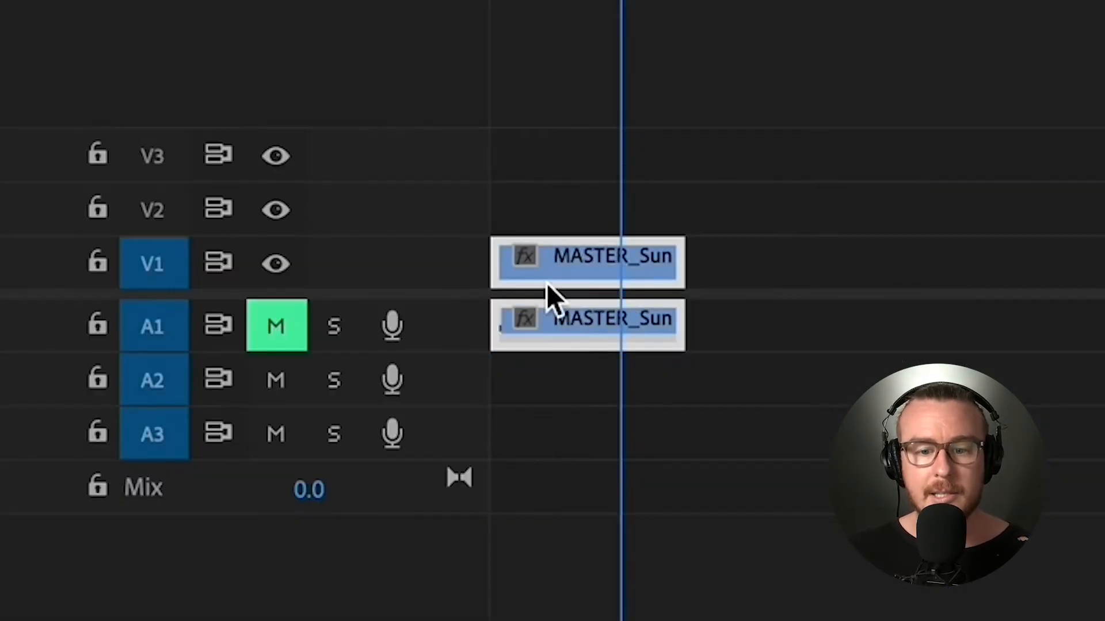
click(591, 476)
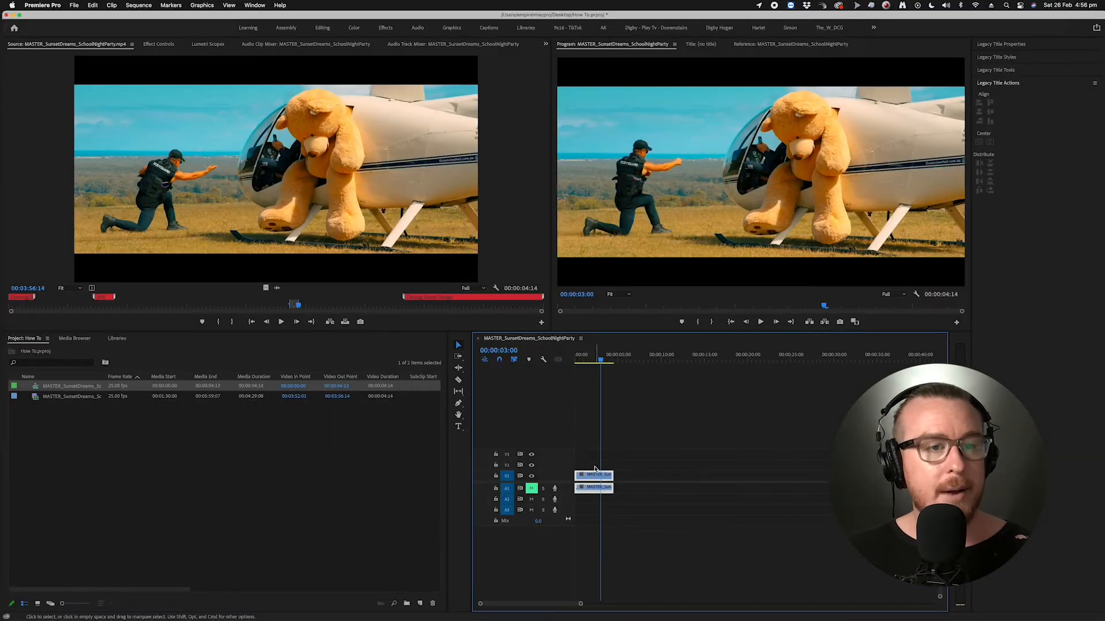
click(162, 46)
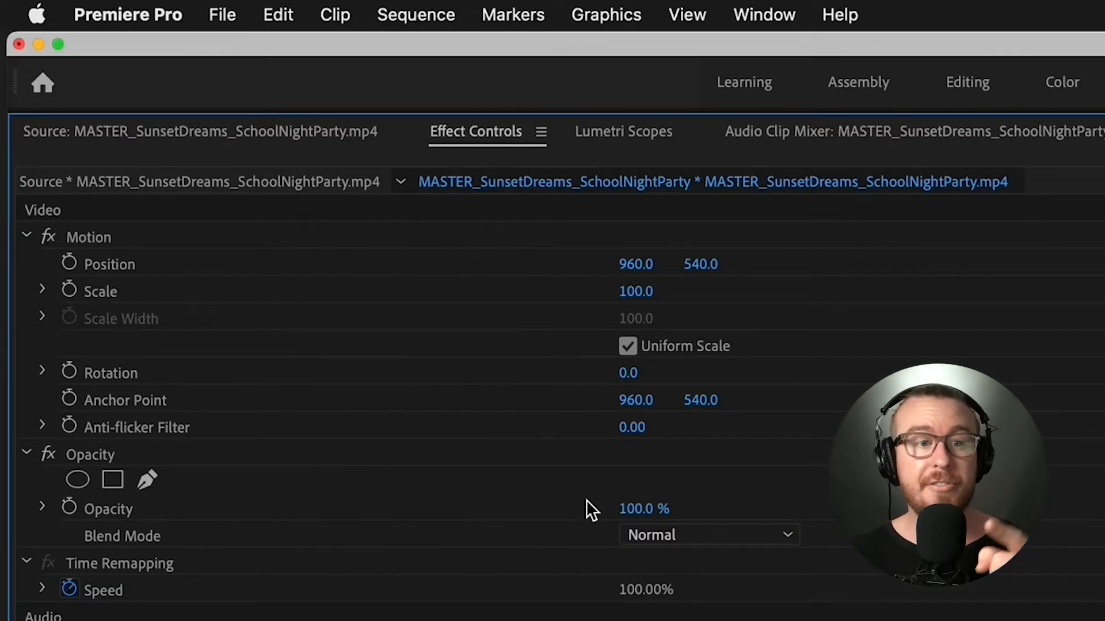
Try shrinking the clip's scale to 76, and set it to 125.
click(129, 291)
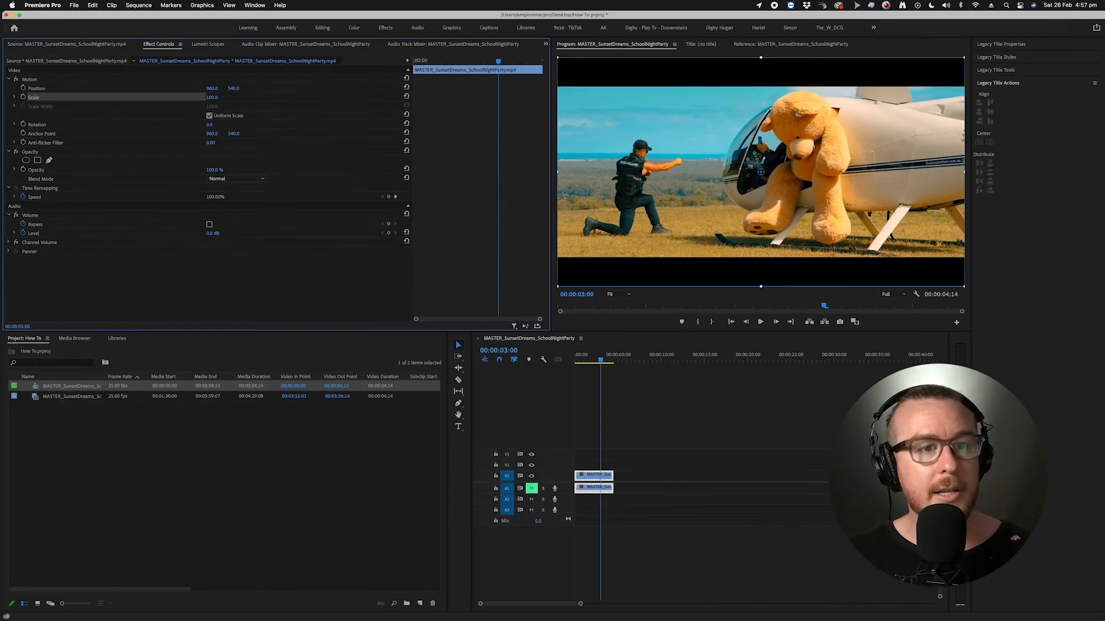
drag(212, 97, 212, 97)
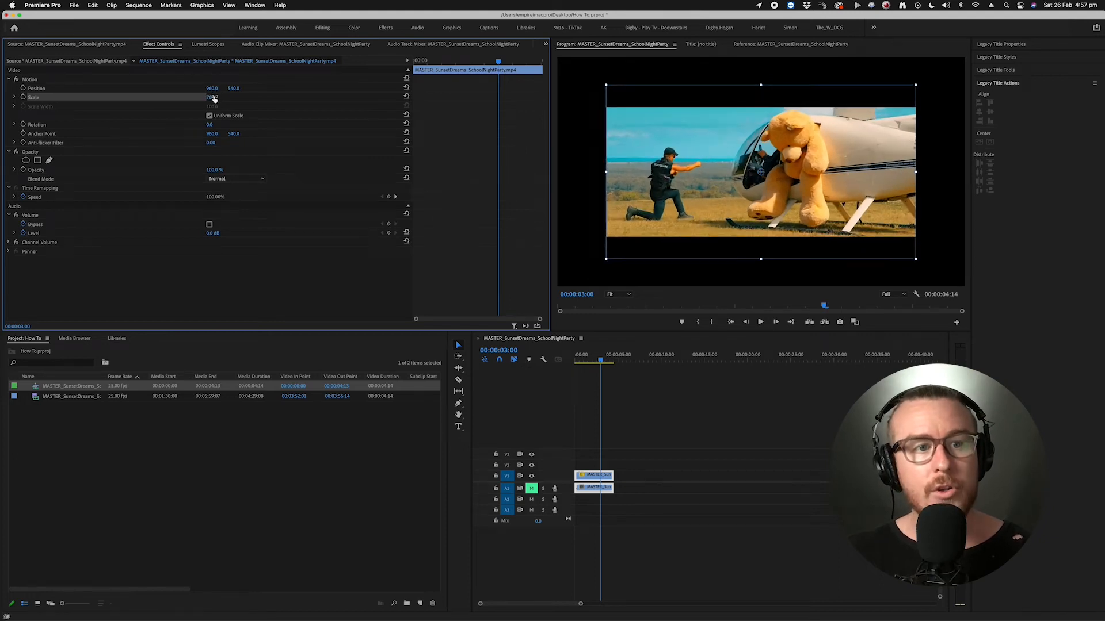
click(219, 97)
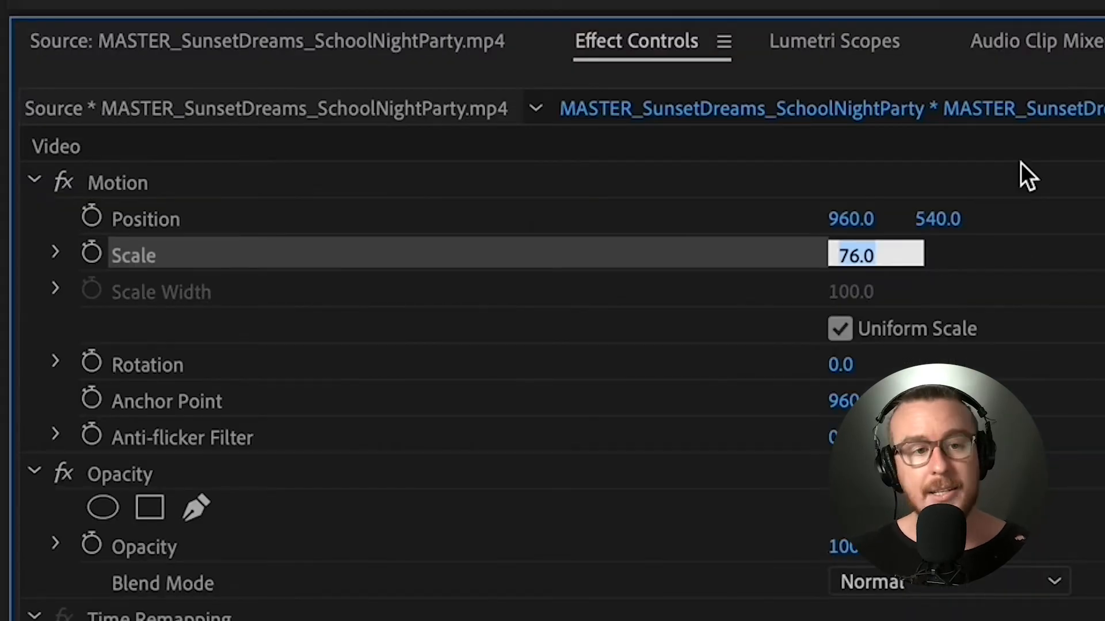
text(125)
key(Return)
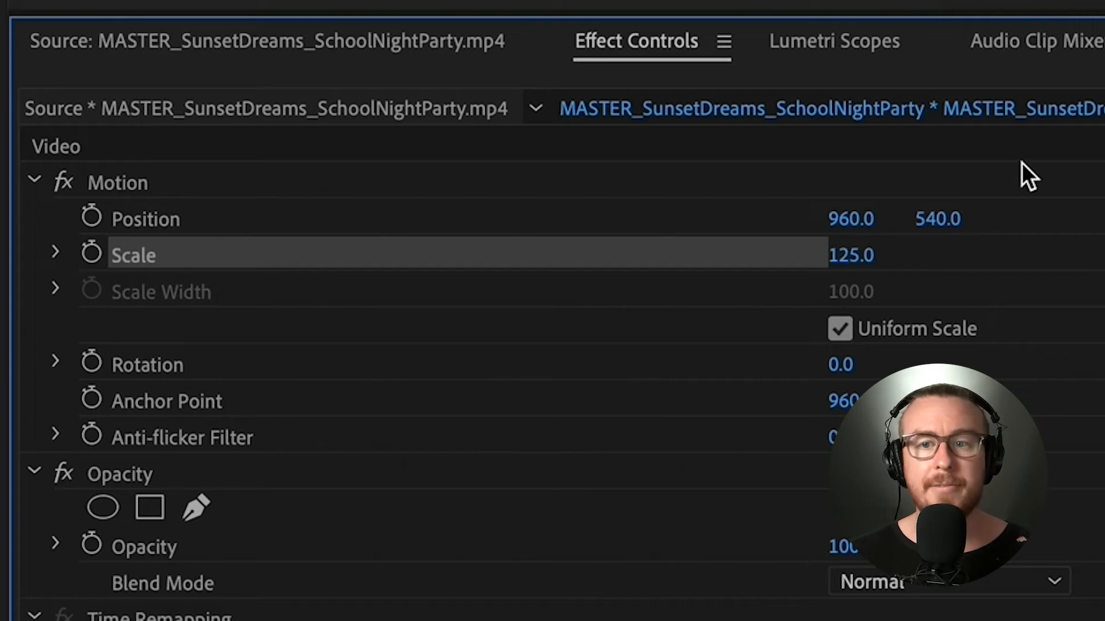
Set the clip's scale to 135 so the picture fills the frame without the black bars.
click(863, 255)
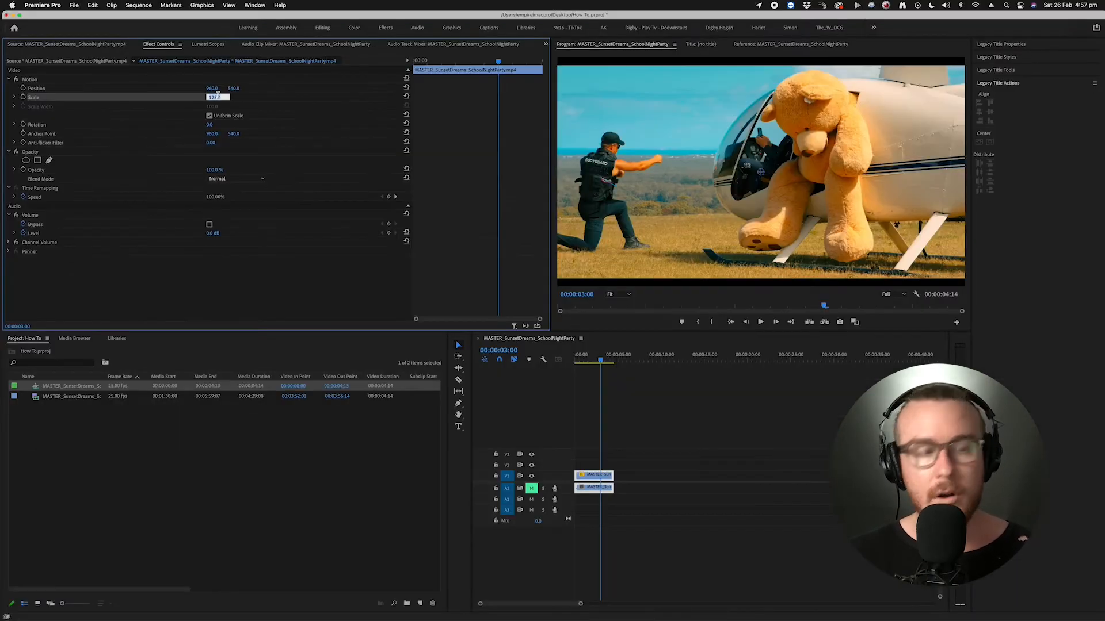
text(135)
key(Return)
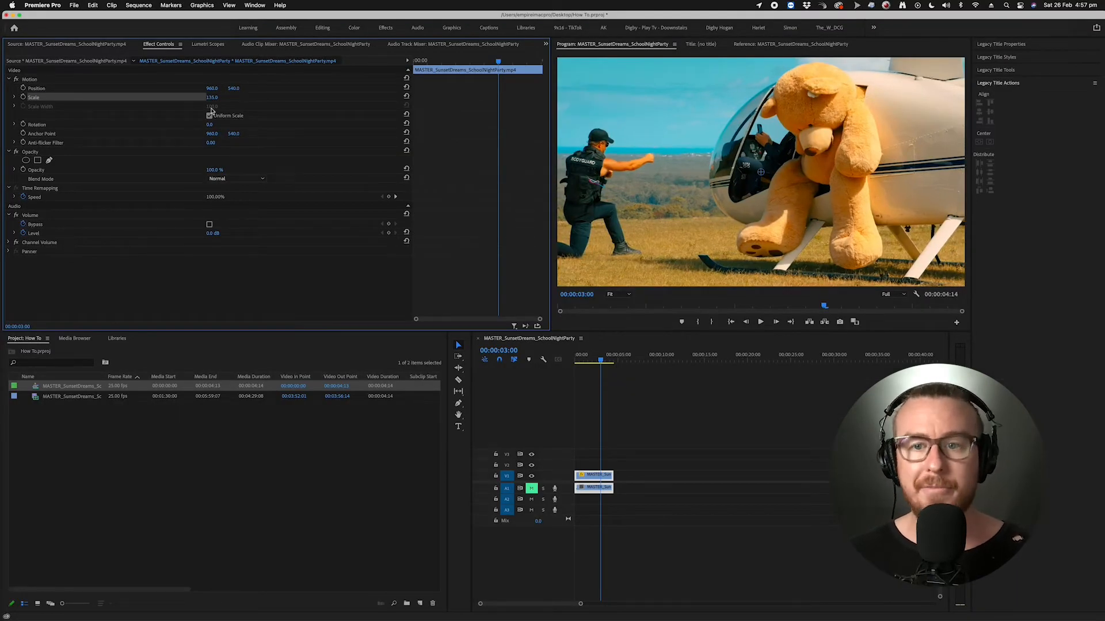
drag(211, 97, 229, 97)
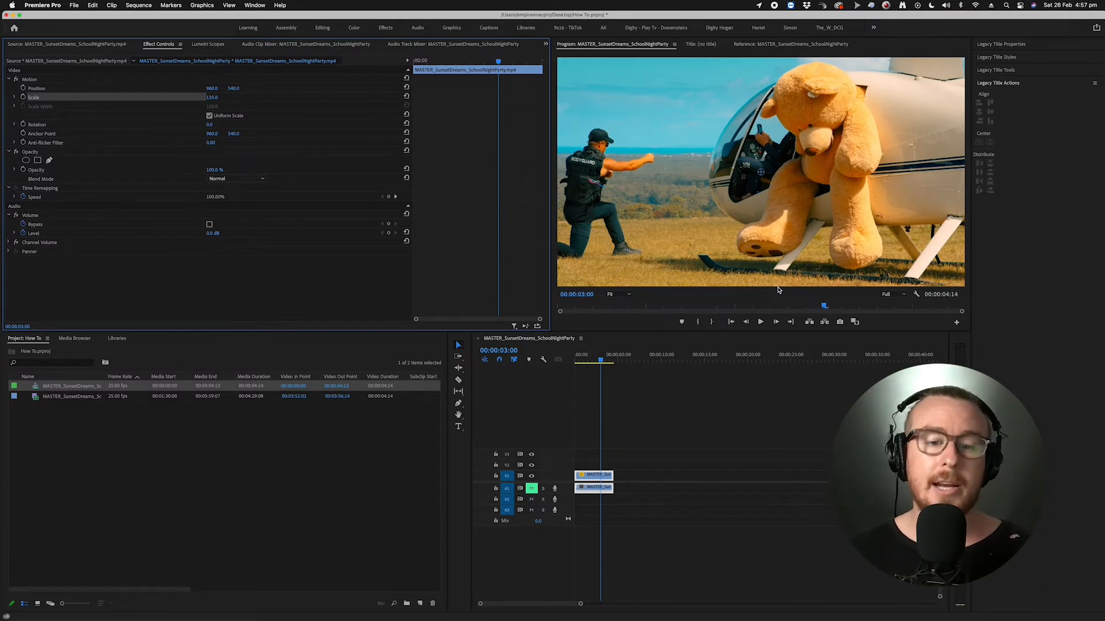
Play the scaled sequence from the start, including in an enlarged program monitor, to check the framing.
click(744, 431)
key(Home)
key(space)
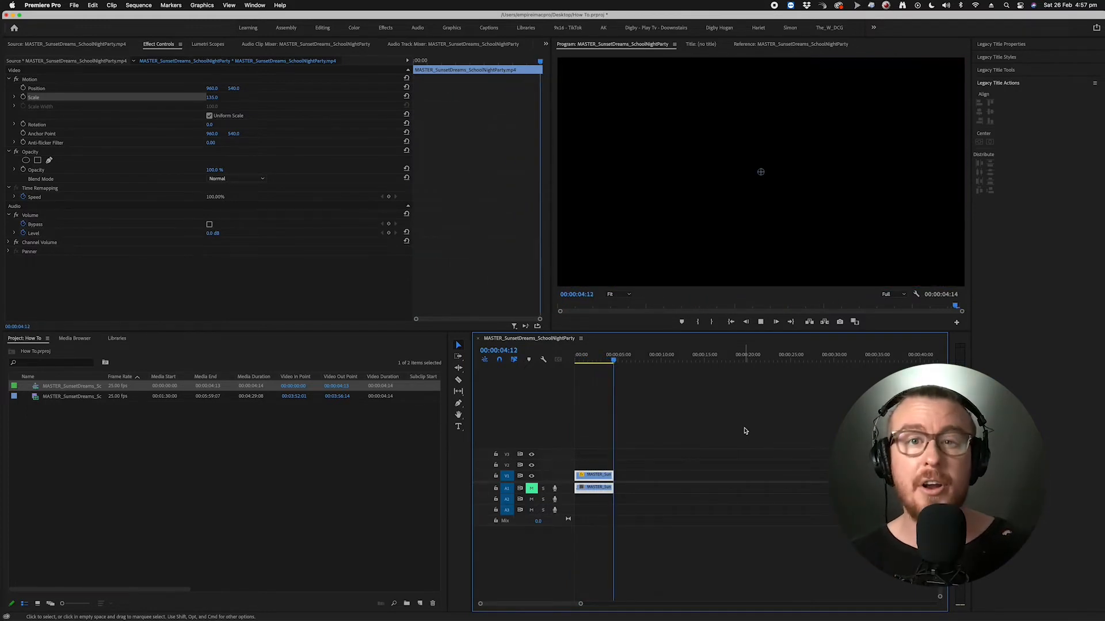
click(583, 358)
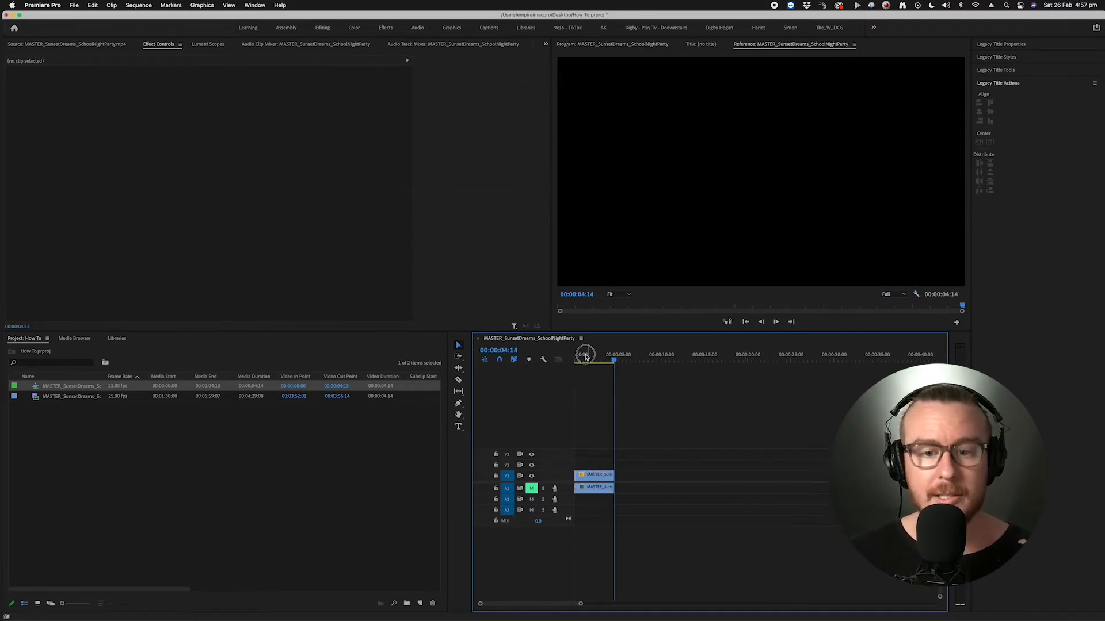
key(grave)
key(space)
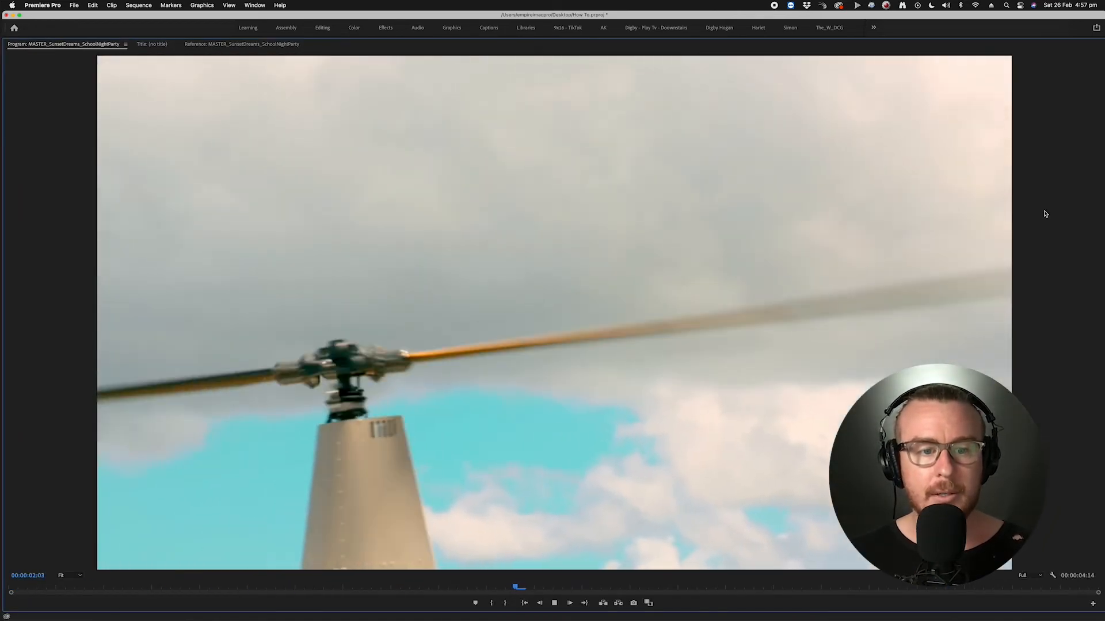
key(space)
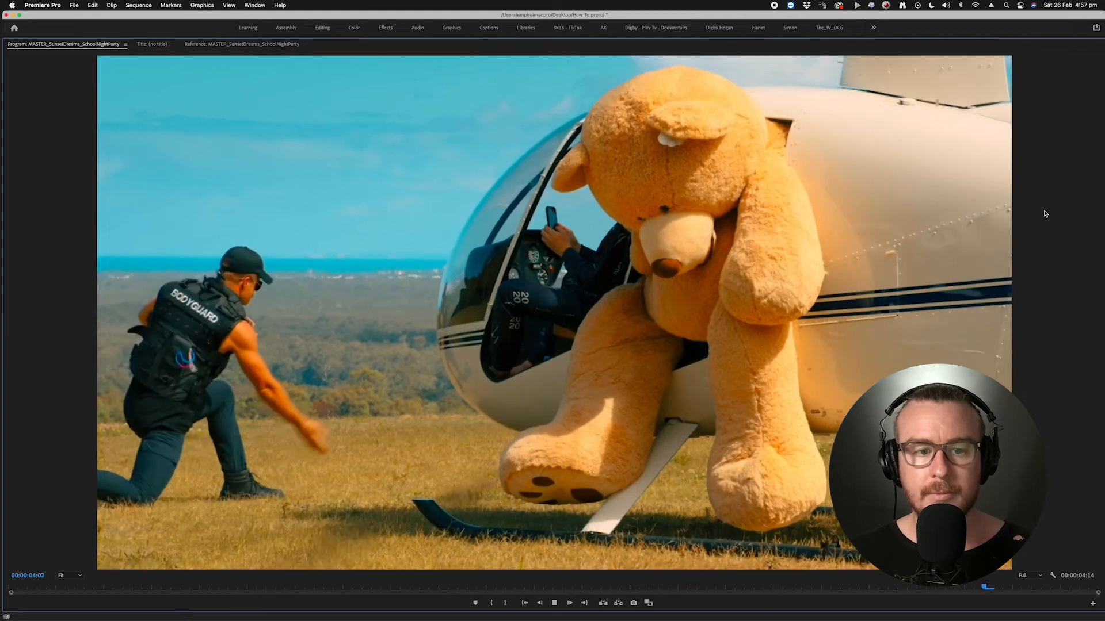
key(grave)
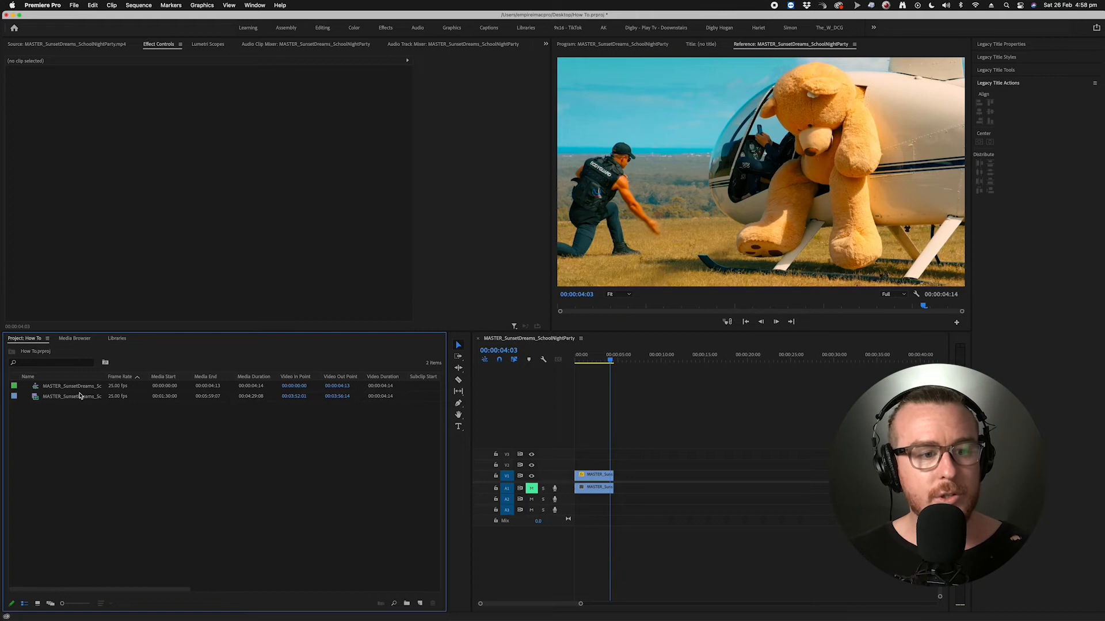
Change the sequence's frame size to 1080 horizontal by 1920 vertical.
right_click(67, 388)
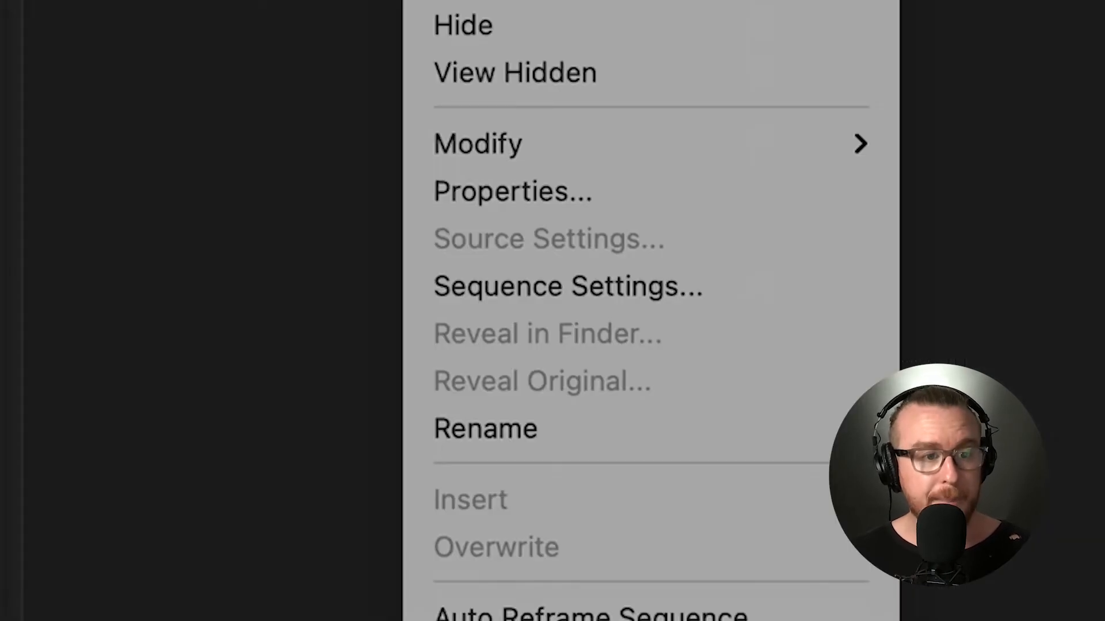
click(804, 285)
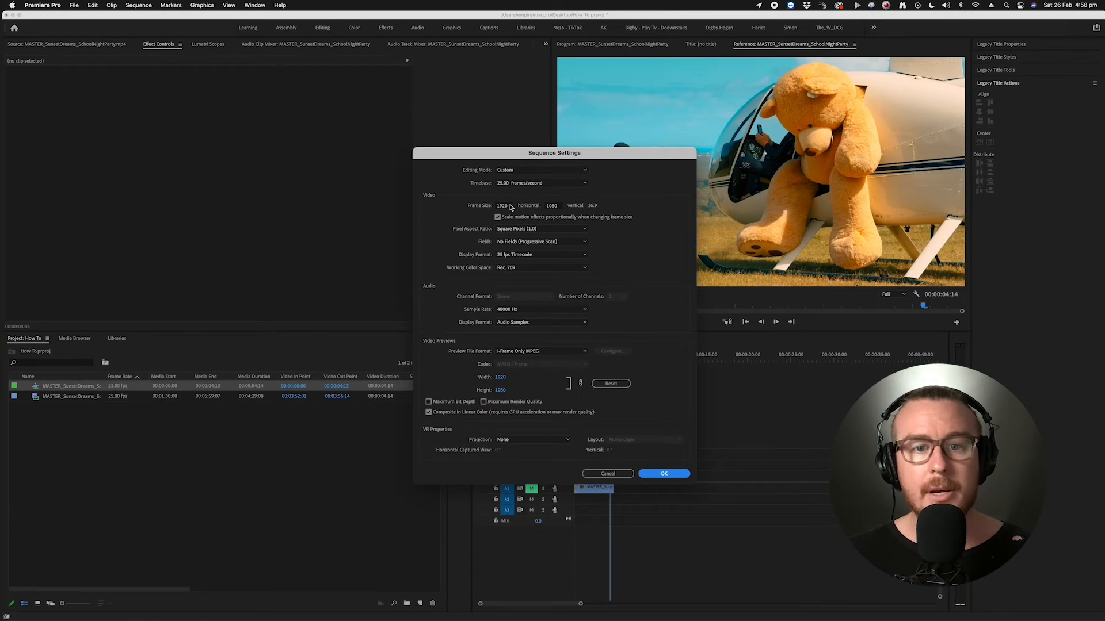
click(510, 207)
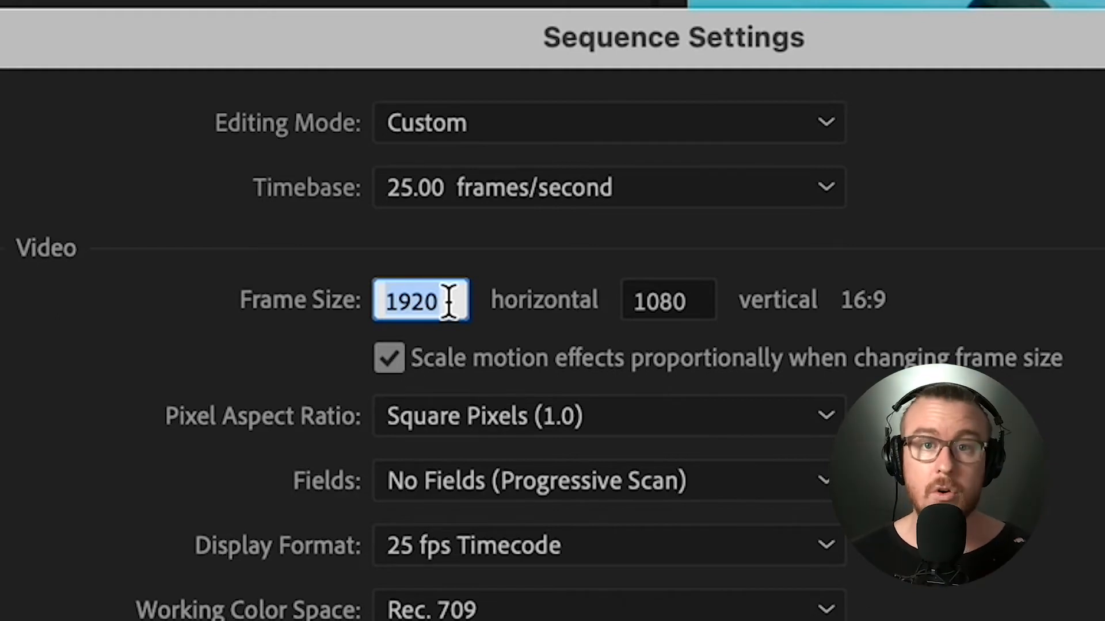
text(1080)
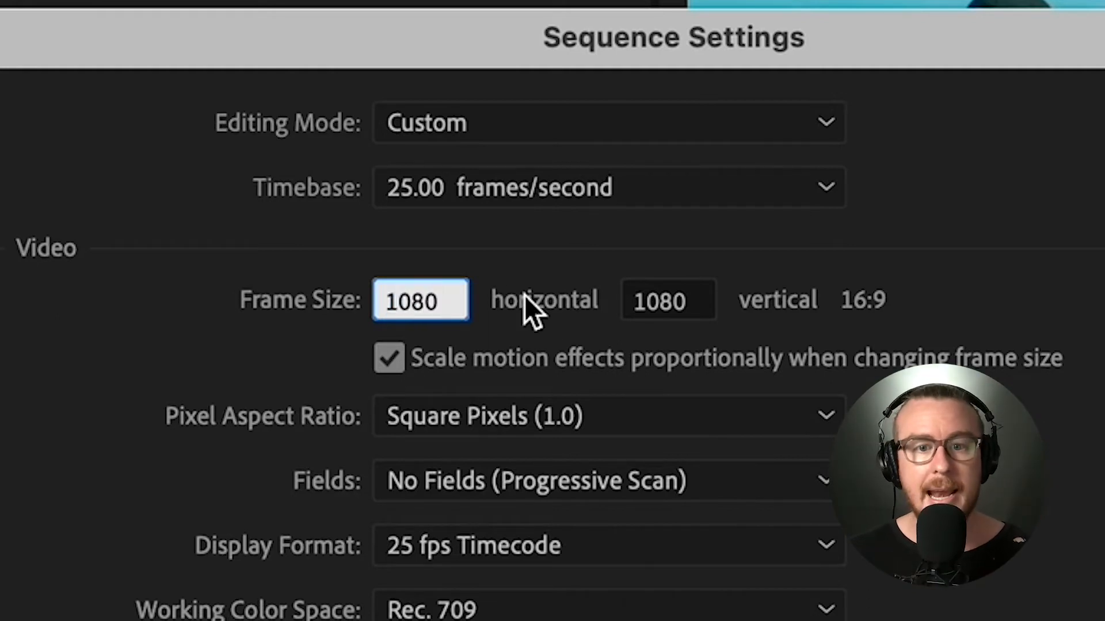
click(633, 297)
text(1920)
key(Return)
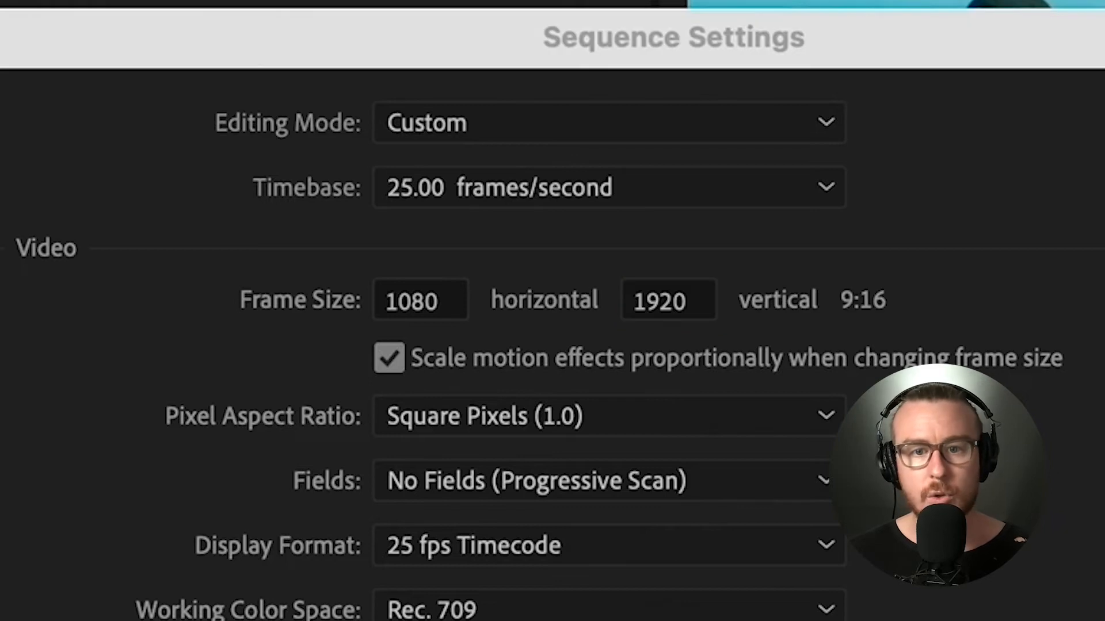
click(1036, 373)
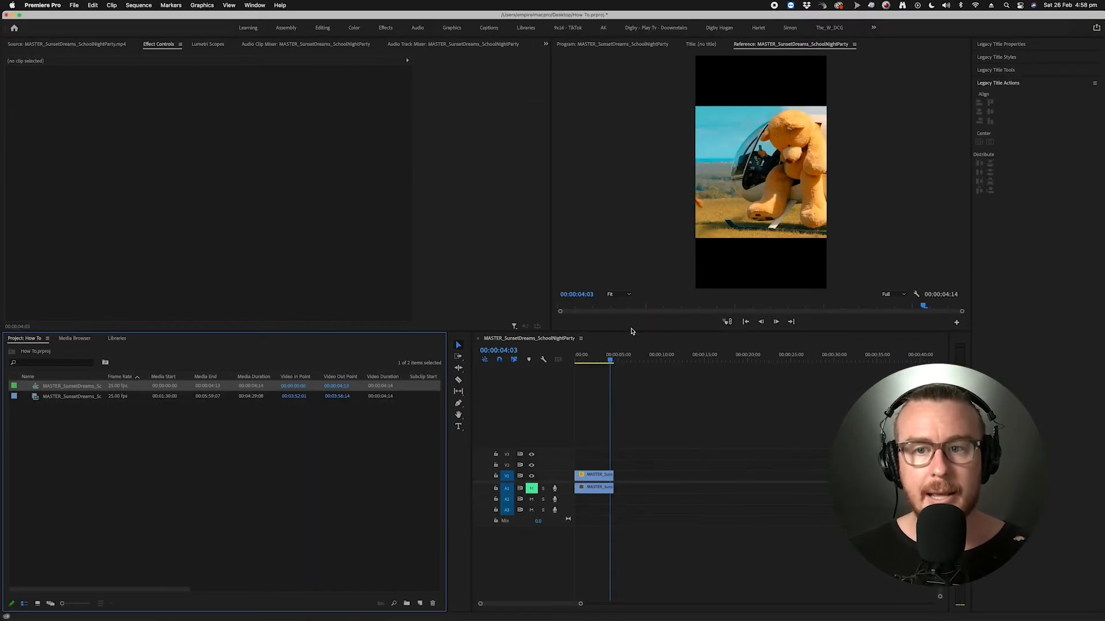
Examine the vertical frame in an enlarged reference monitor, and select the clip in the timeline.
click(661, 147)
key(grave)
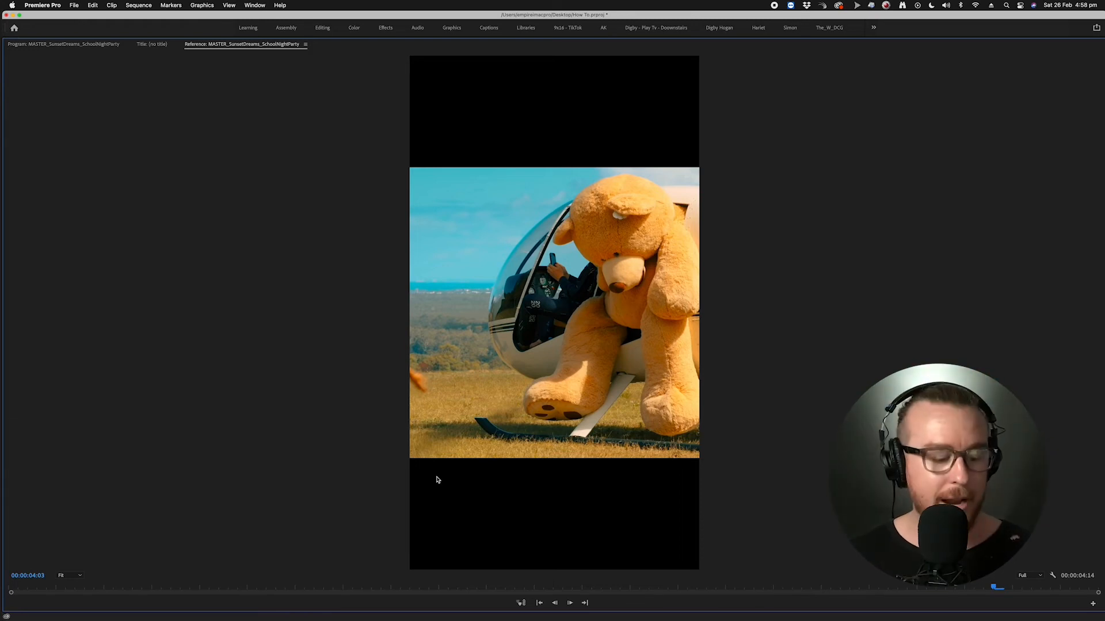
key(grave)
drag(633, 446, 586, 479)
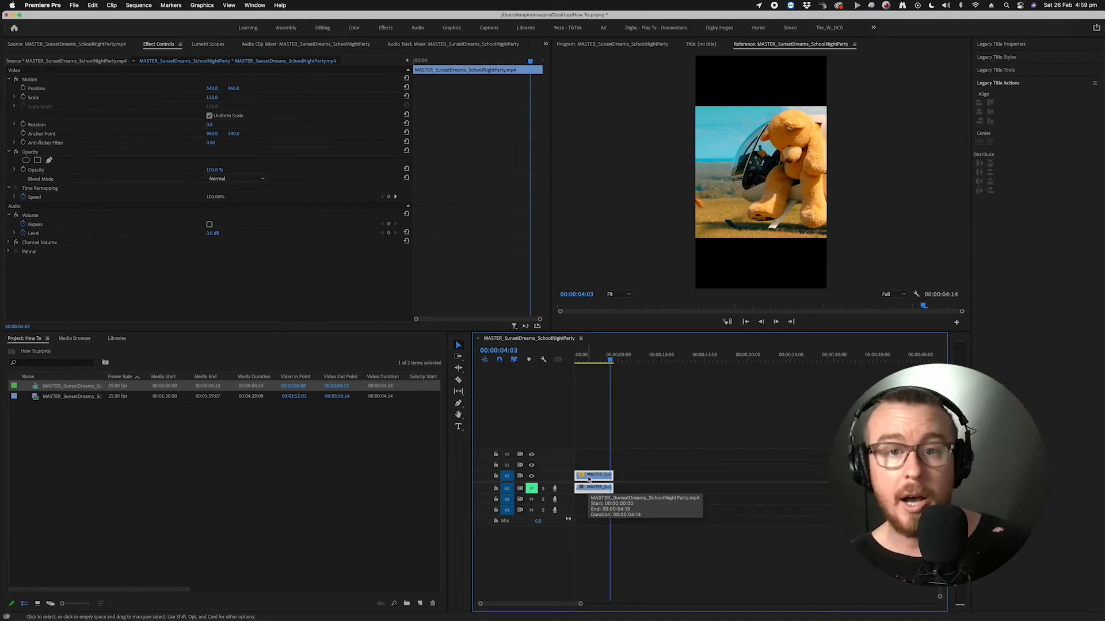
Set the selected clip's scale to 242 so the picture fills the height of the vertical frame.
click(592, 481)
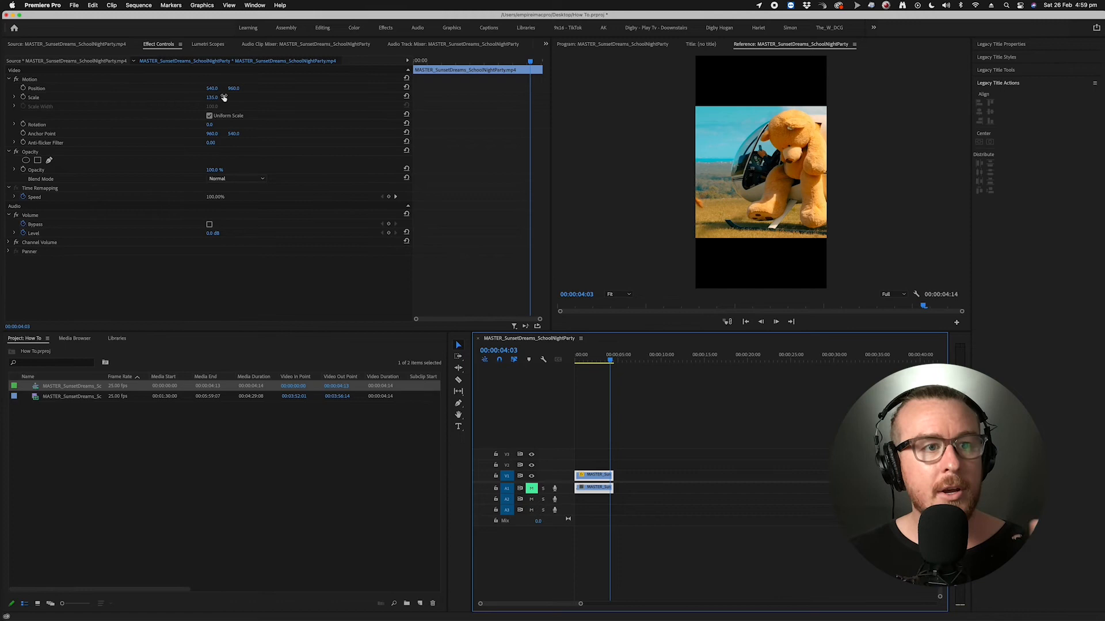
click(100, 98)
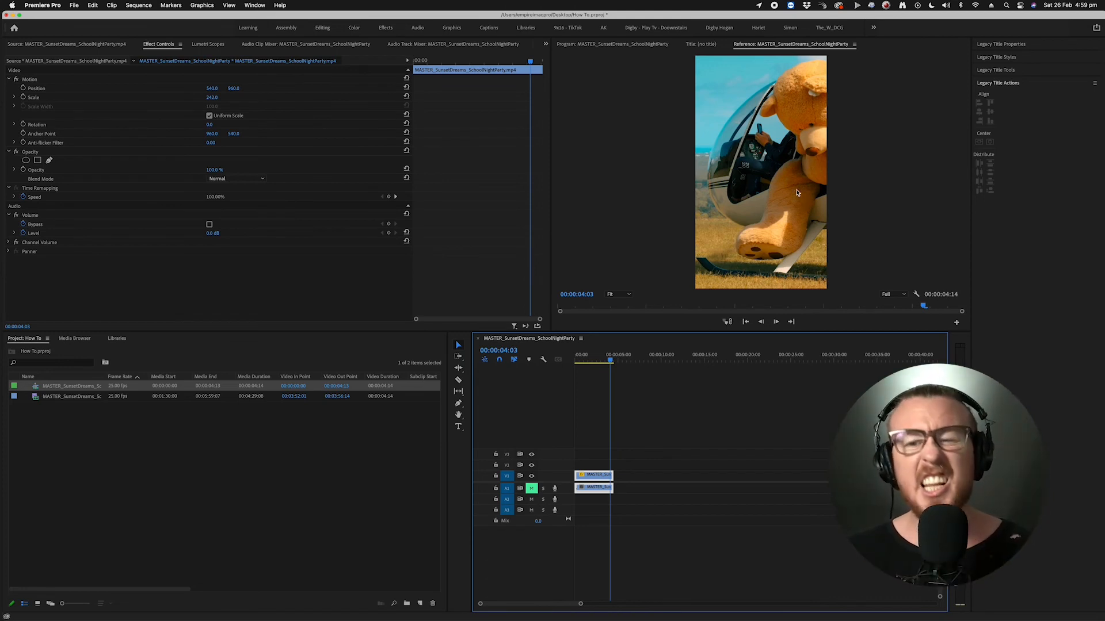
Try shifting the whole clip's horizontal position until the kneeling man sits inside the vertical frame.
click(599, 477)
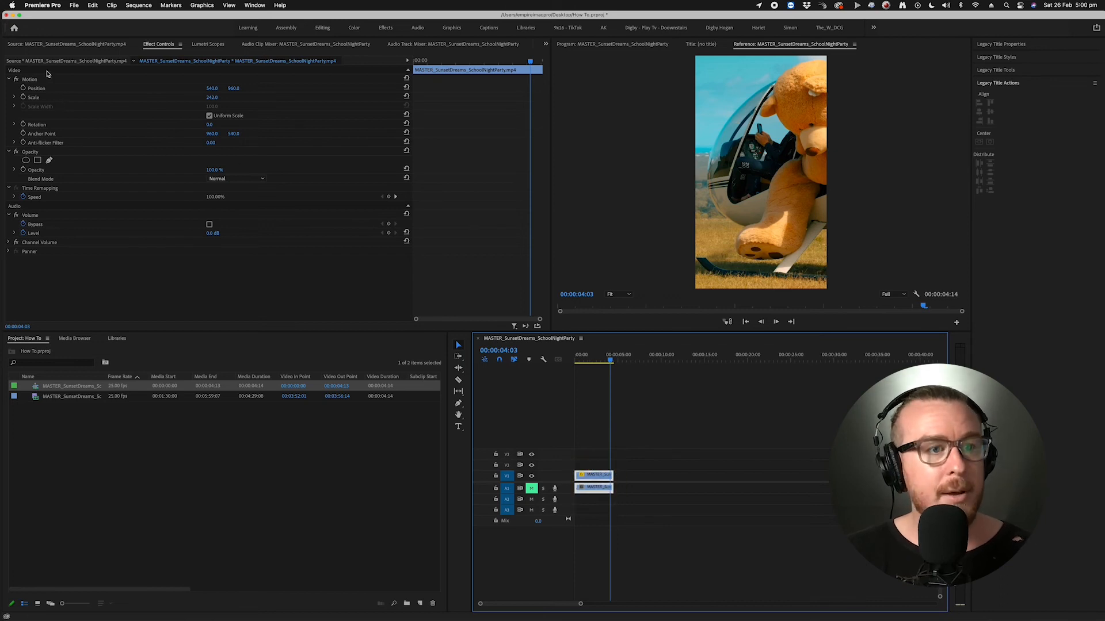
click(160, 41)
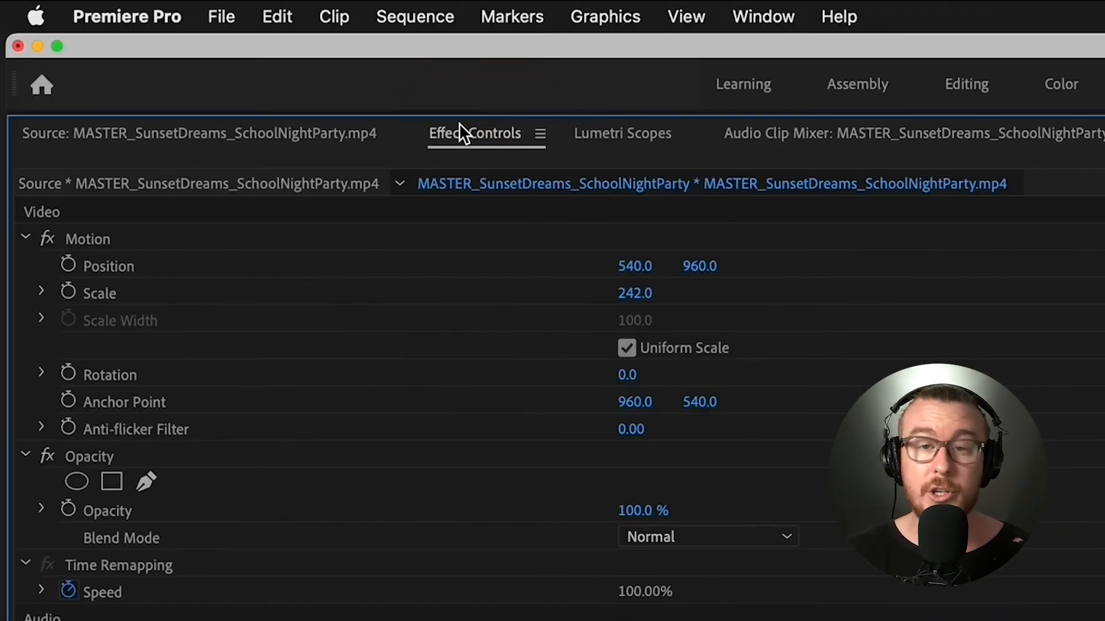
click(194, 265)
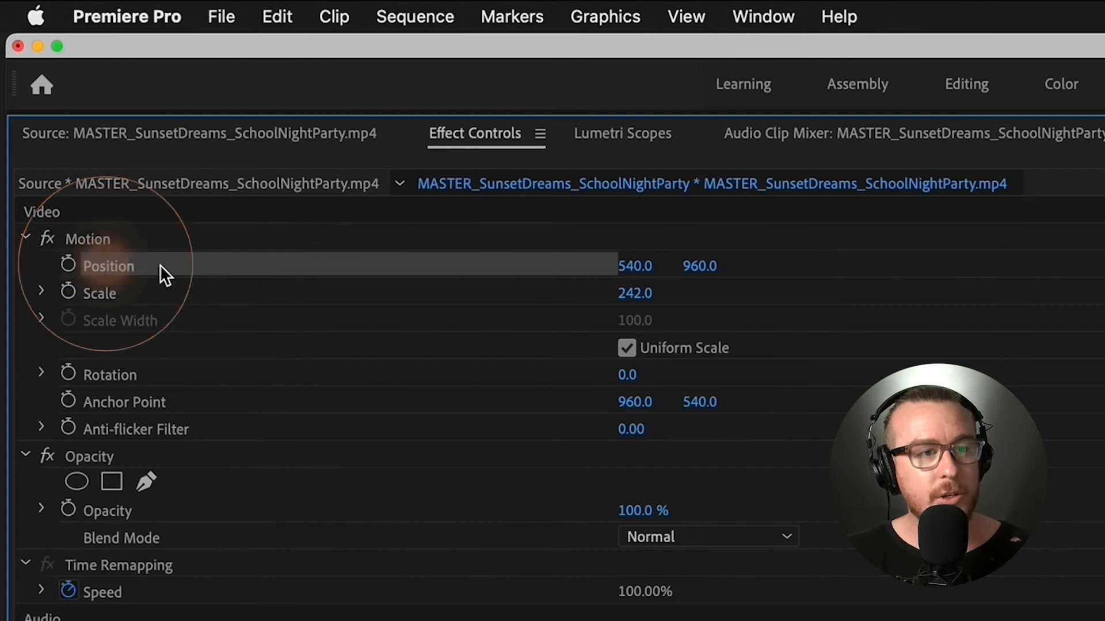
drag(630, 266, 590, 266)
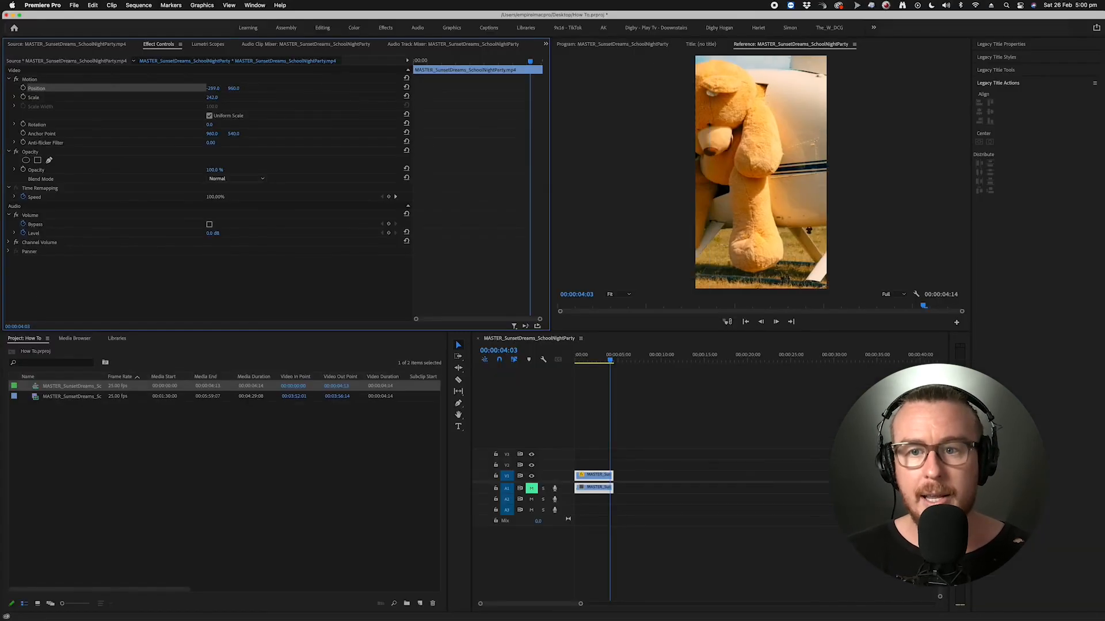
drag(212, 88, 215, 88)
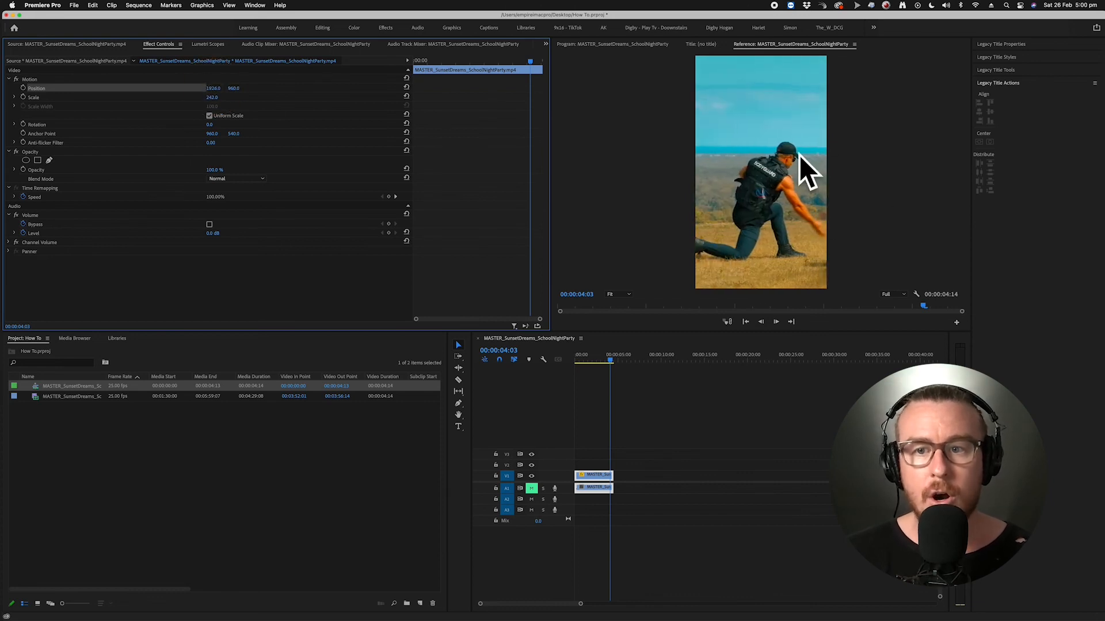
Split the clip into three segments at its shot changes, with one of the cuts at 00:00:02:20.
mouse_move(611, 362)
mouse_down()
mouse_move(591, 364)
mouse_move(599, 371)
mouse_up()
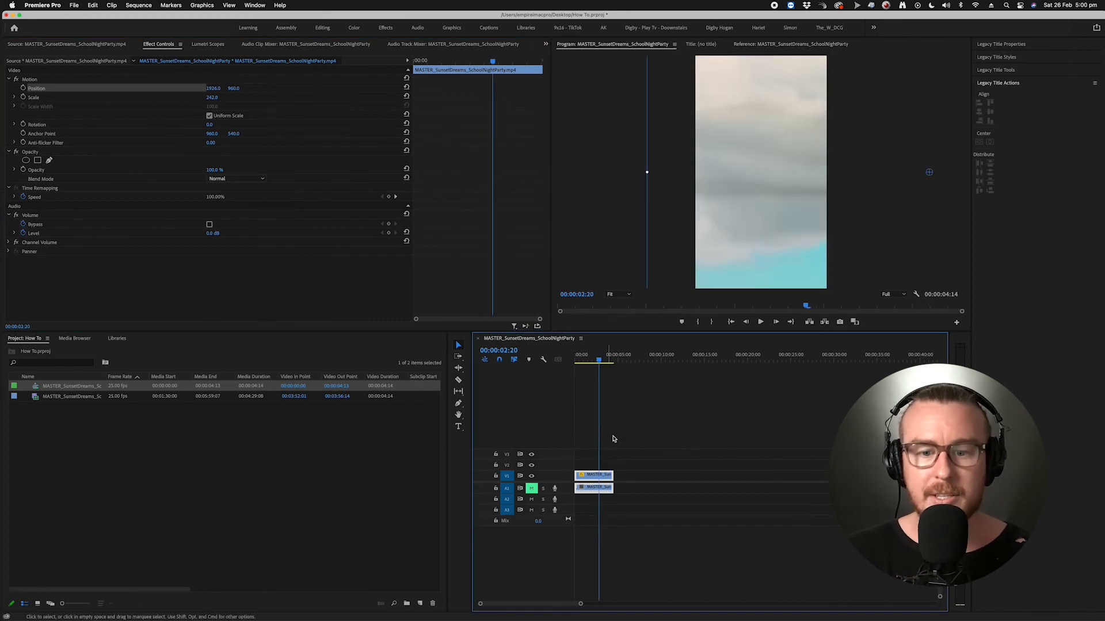
click(627, 266)
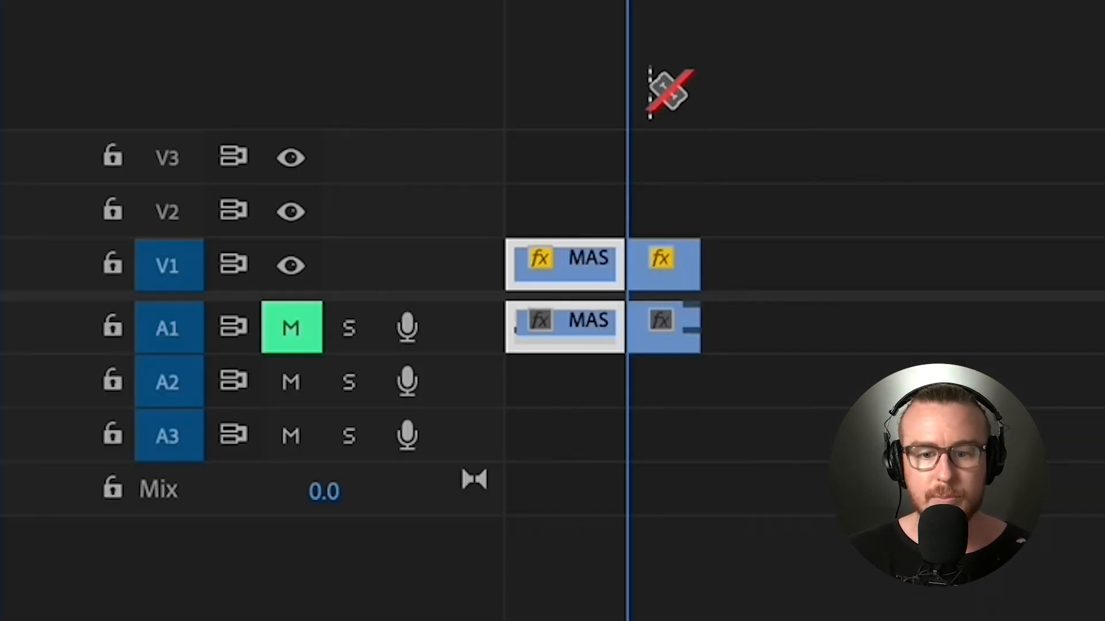
drag(627, 1, 508, 1)
click(580, 260)
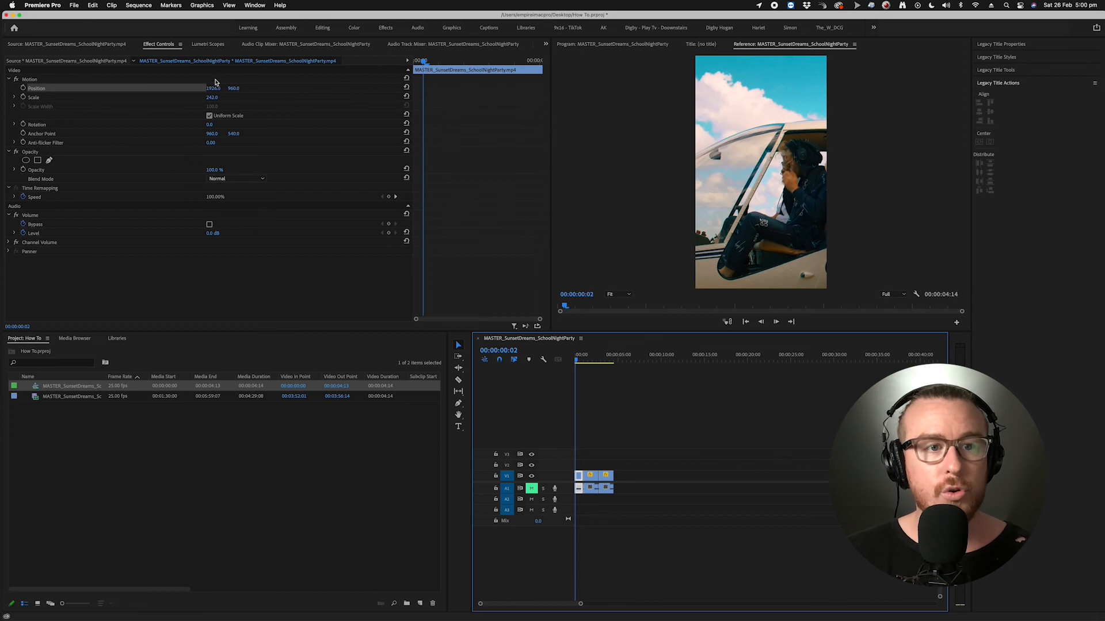
Reposition each segment horizontally to centre its subject, setting 1608 for the middle segment and 1883 for the last one.
drag(213, 88, 101, 88)
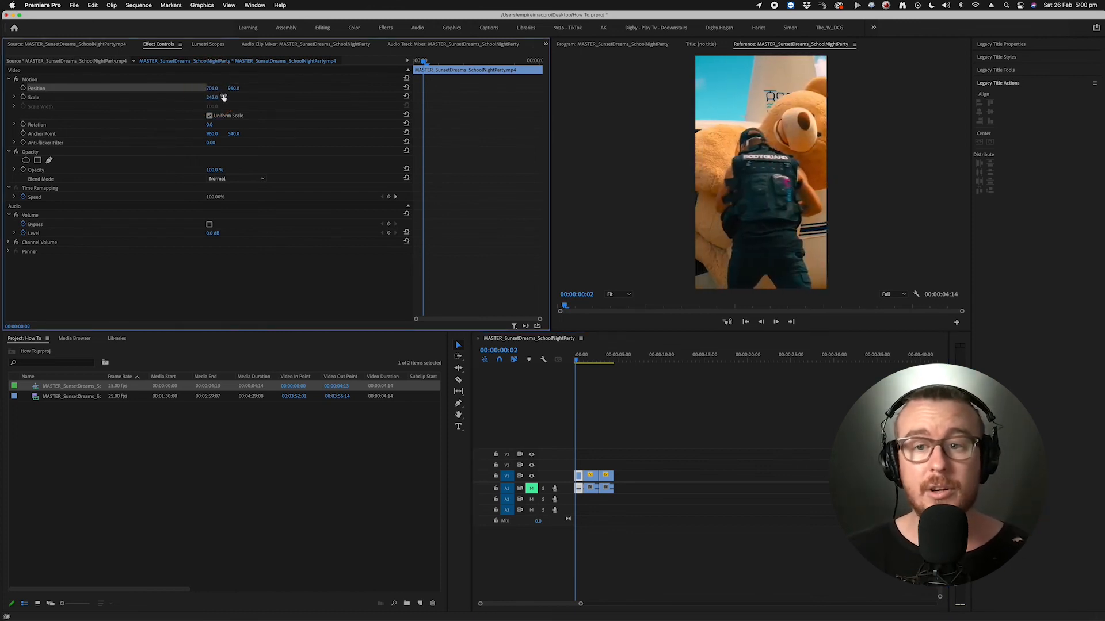
click(593, 360)
click(595, 476)
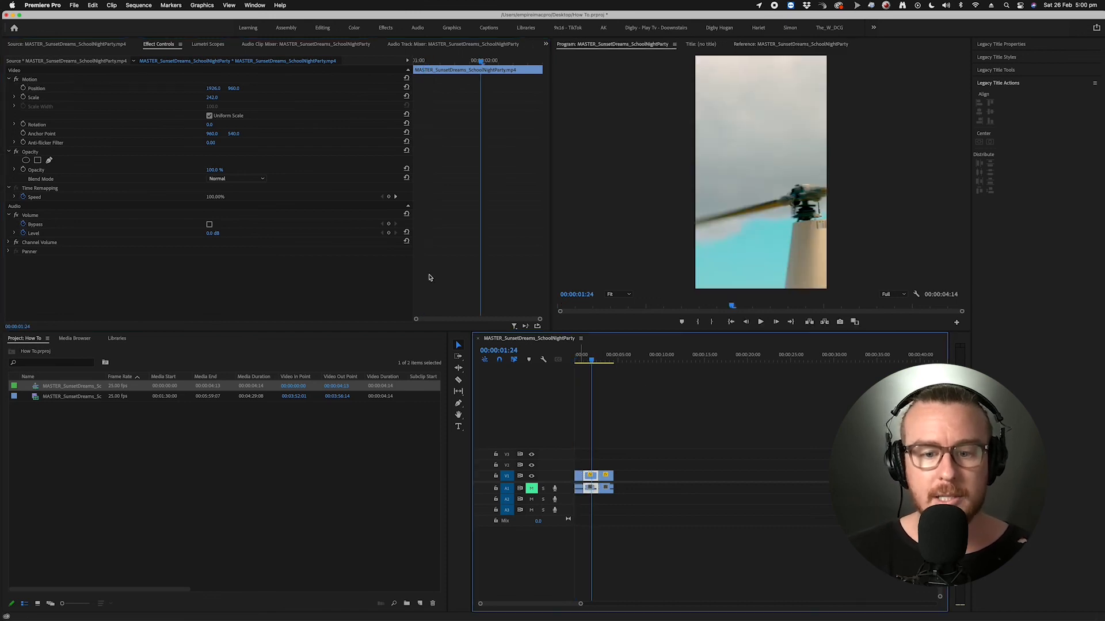
drag(223, 91, 173, 91)
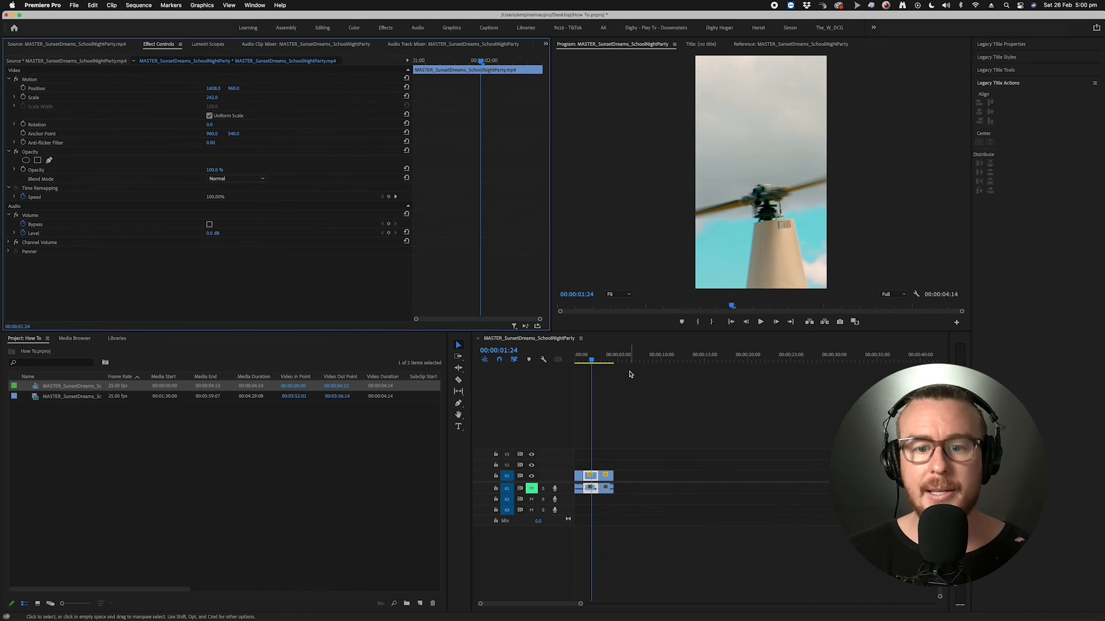
click(608, 358)
drag(214, 89, 388, 314)
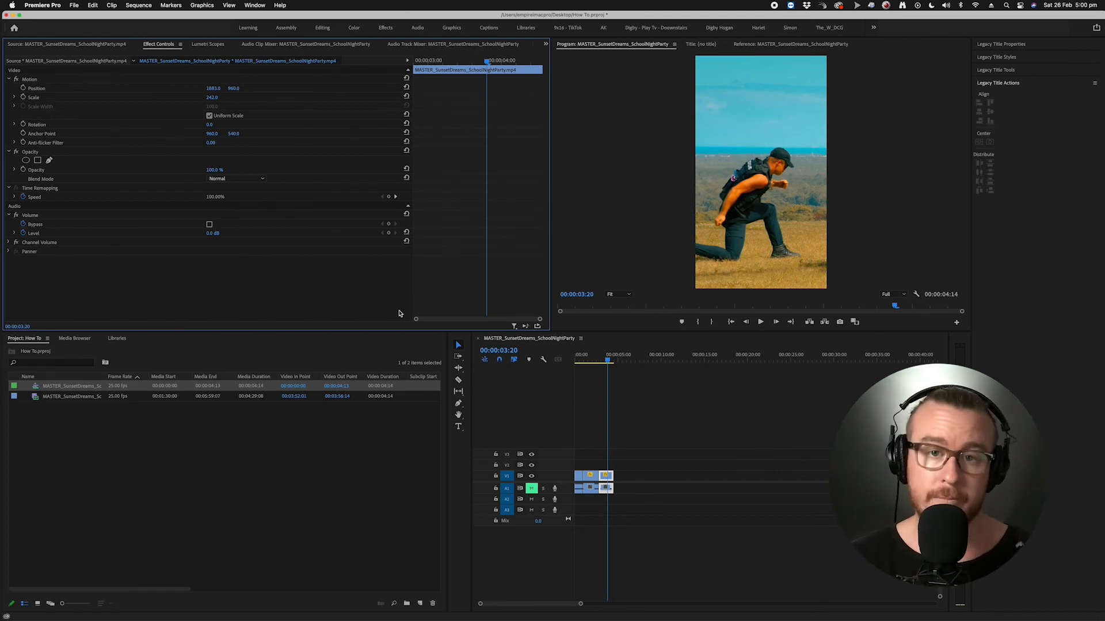
Switch to Safari and bring up the Google page with the "premiere pro how to" search suggestions.
mouse_move(346, 619)
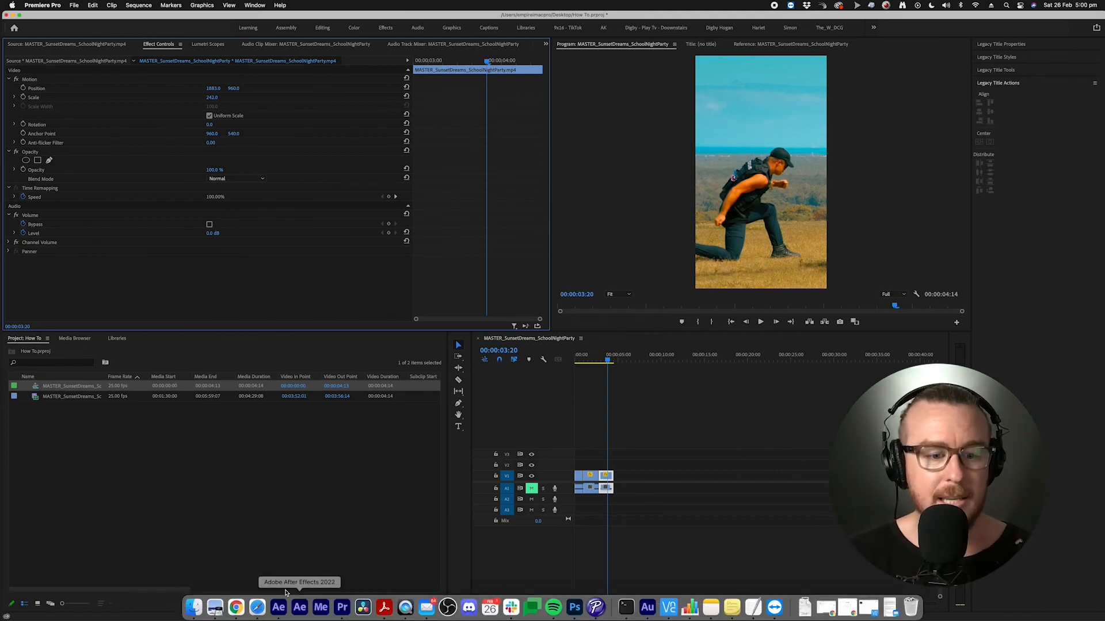
click(256, 610)
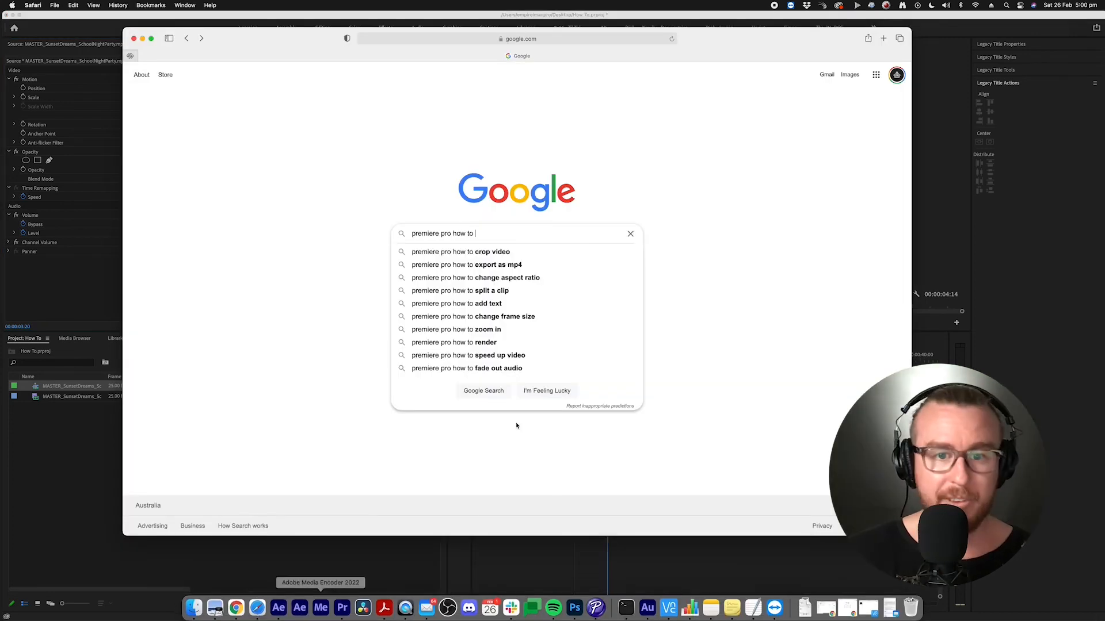